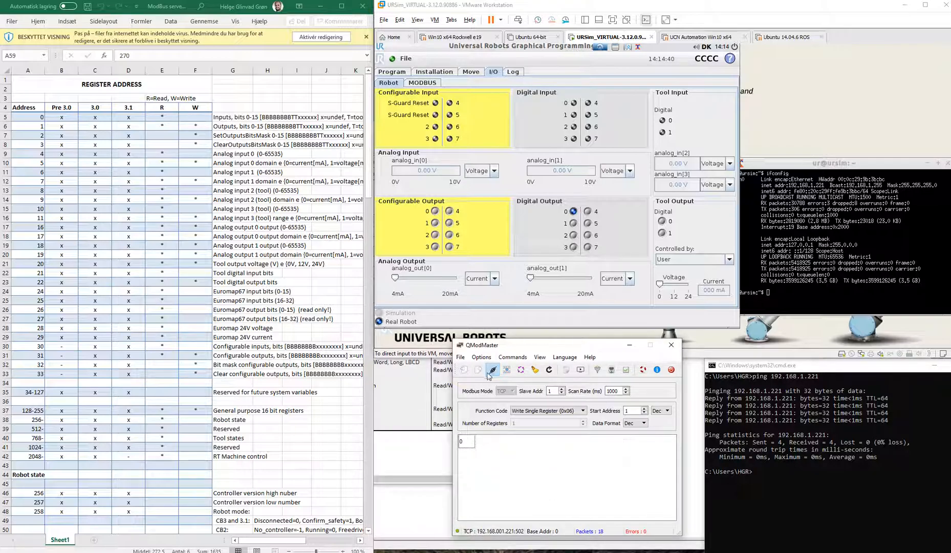
Reconnect the Modbus TCP session in QModMaster and restart the cyclic scan that writes the single register at address 1.
click(469, 443)
click(521, 369)
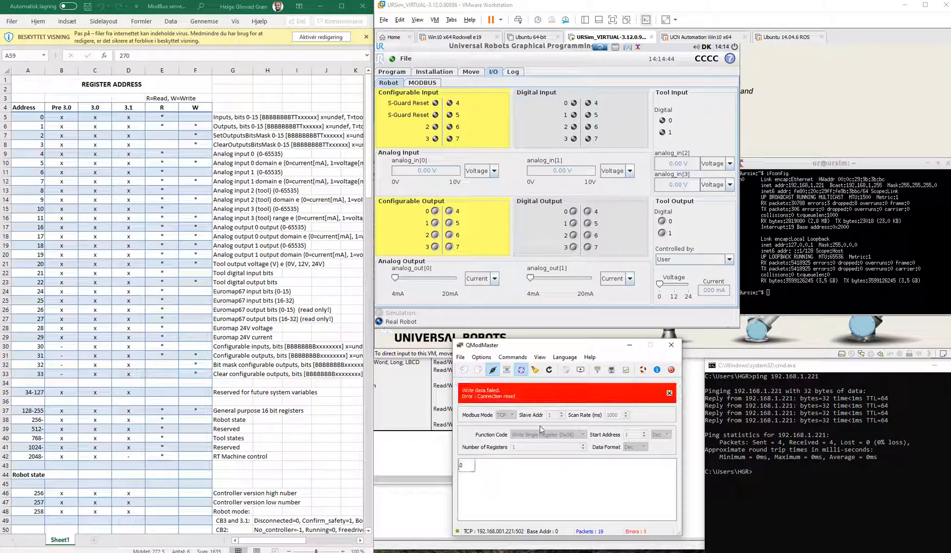
click(495, 369)
click(495, 369)
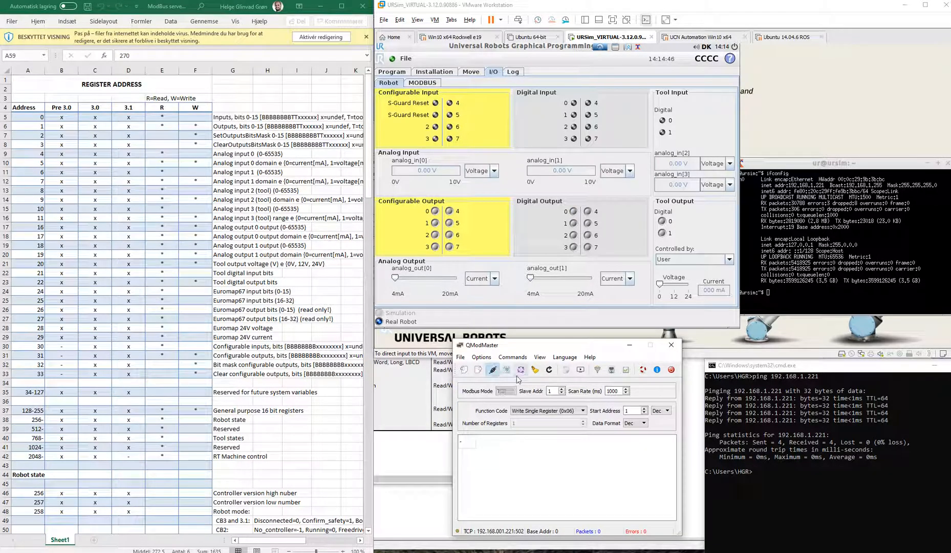
click(521, 369)
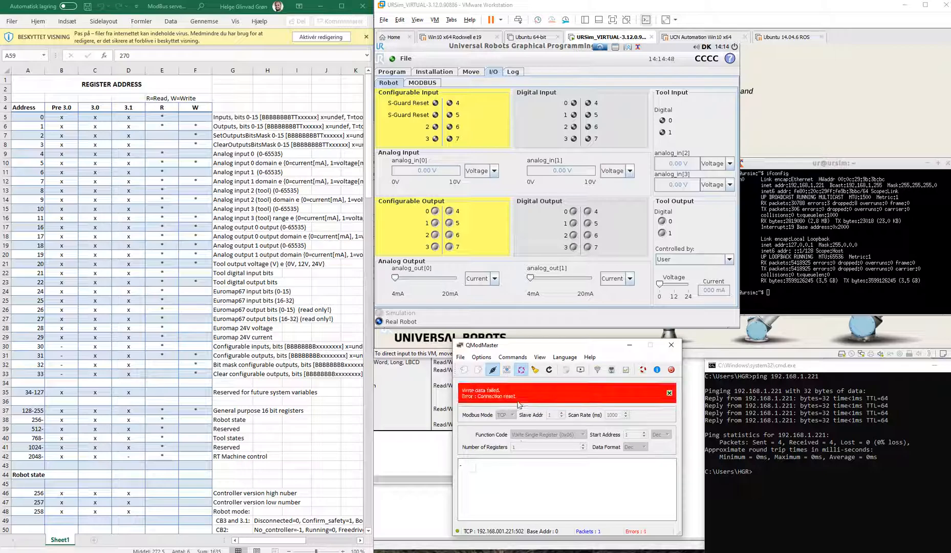
click(494, 371)
click(494, 369)
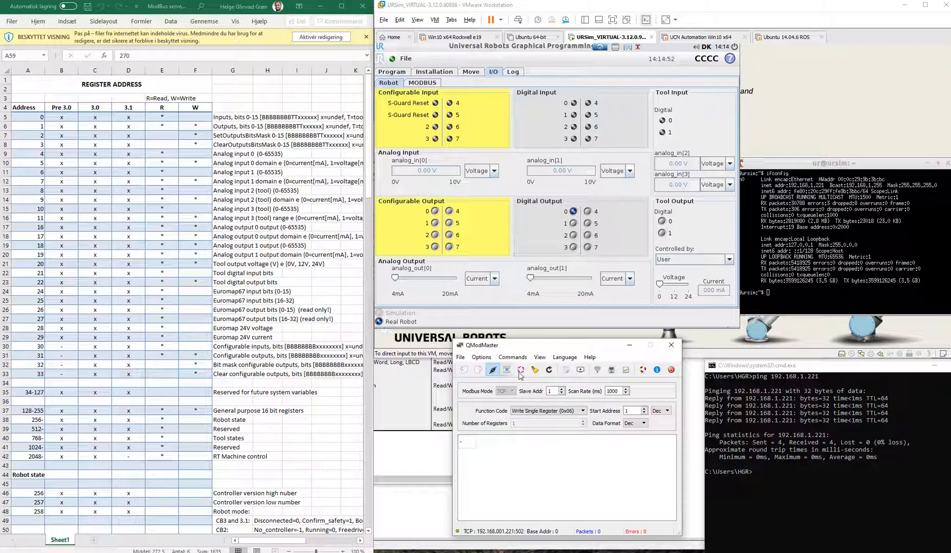
click(521, 369)
click(521, 369)
Write the values 0, 2 and 3 in turn to the register at address 1.
click(473, 443)
text(0)
key(Return)
text(2)
key(Return)
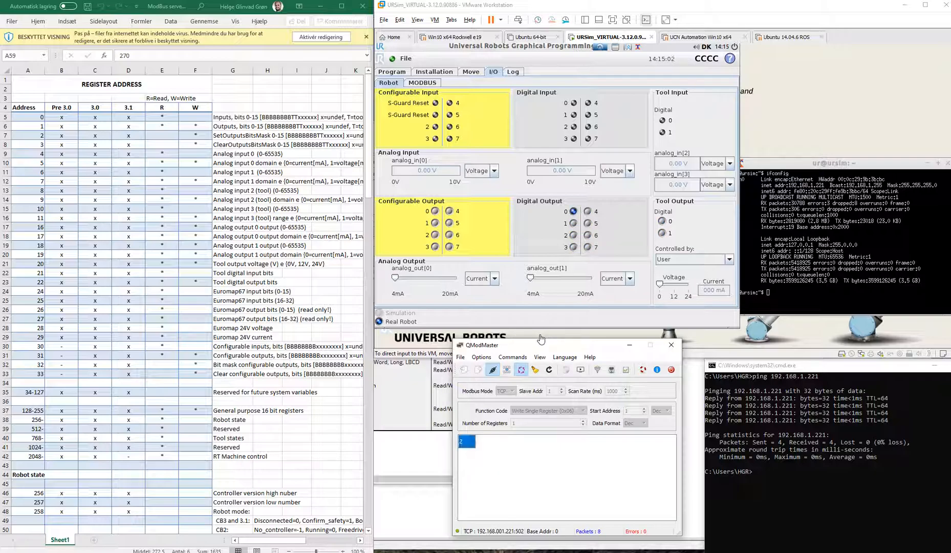
text(3)
key(Return)
Check the running robot program's graphics in URSim and return to the I/O view to inspect the digital outputs.
click(399, 76)
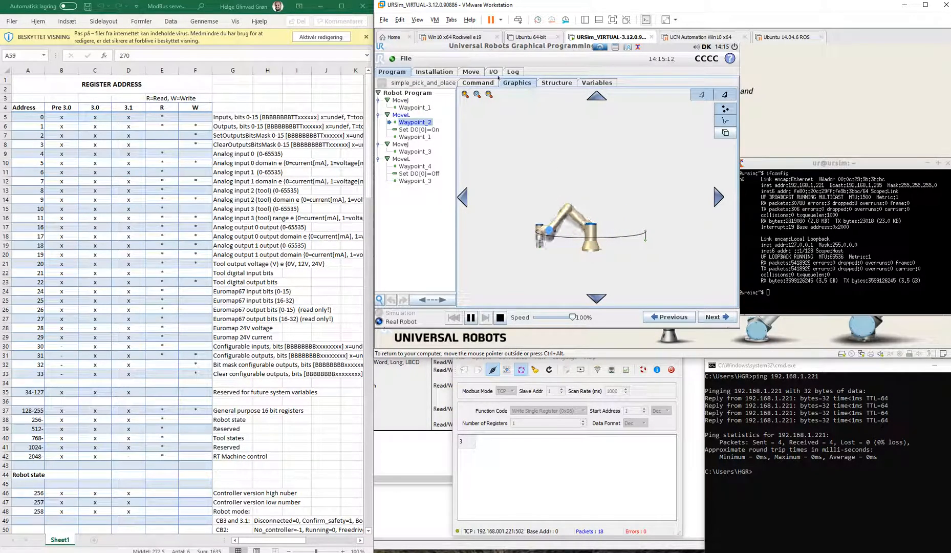
click(493, 72)
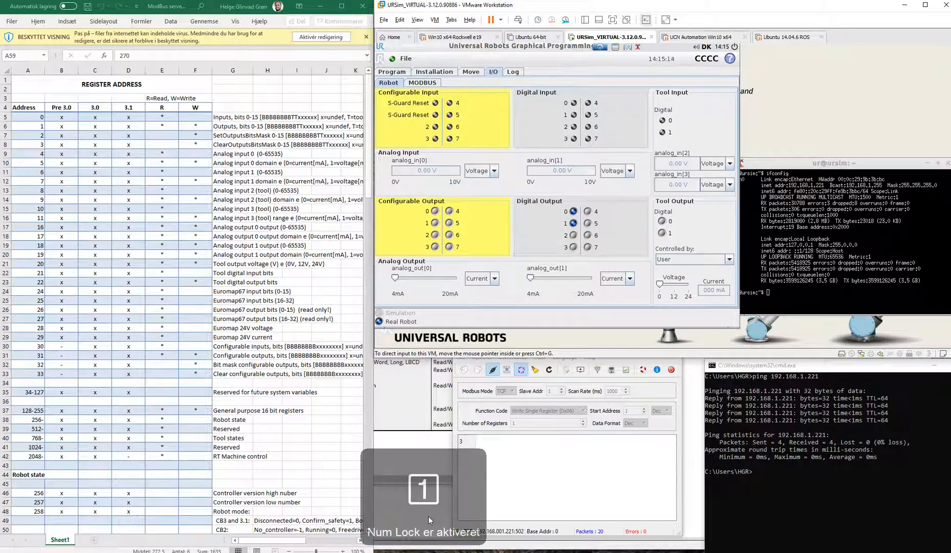
click(572, 434)
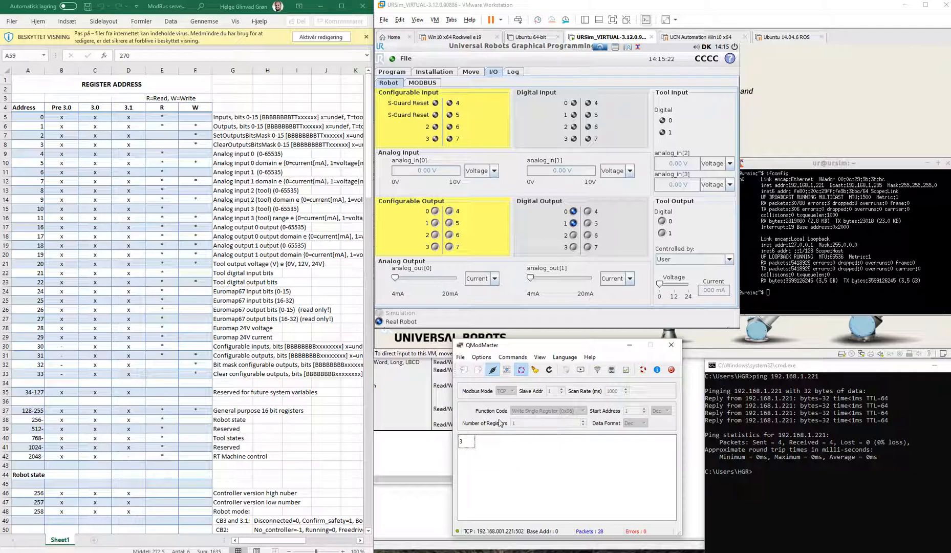
Switch to KEPServerEX and start a new connectivity channel of the type Modbus TCP/IP Ethernet.
click(424, 510)
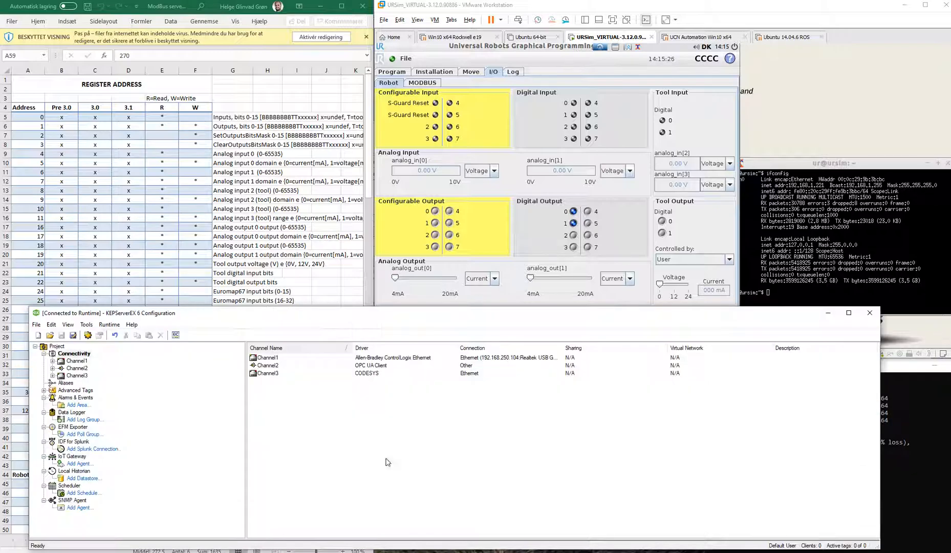
right_click(77, 354)
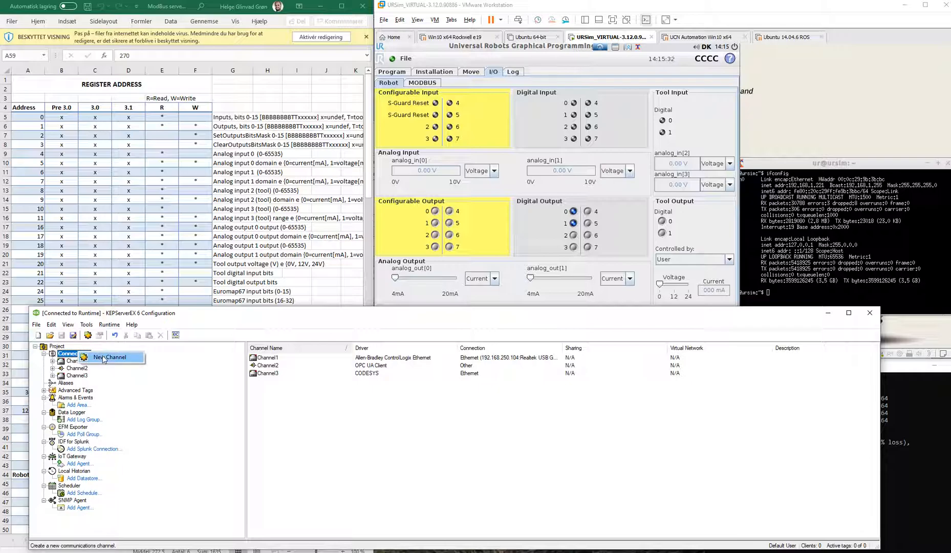
click(104, 357)
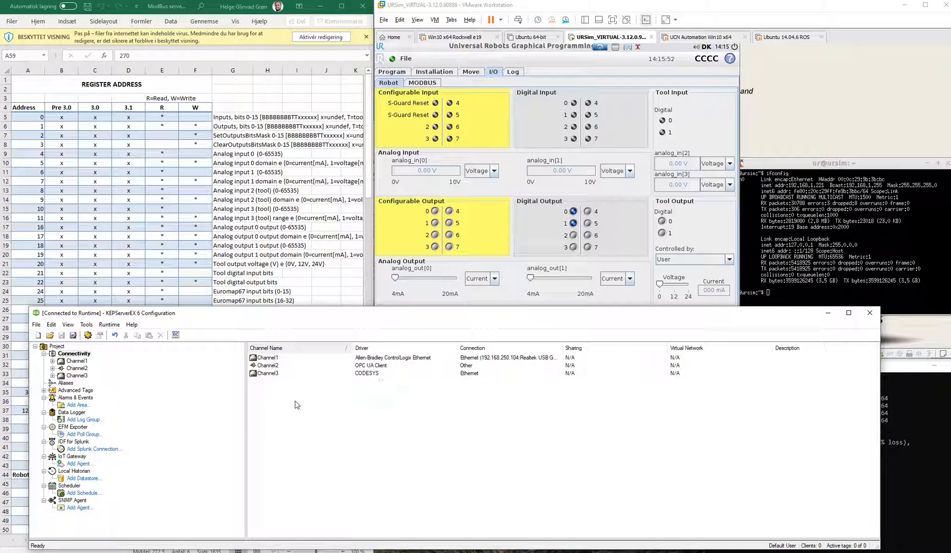
click(319, 403)
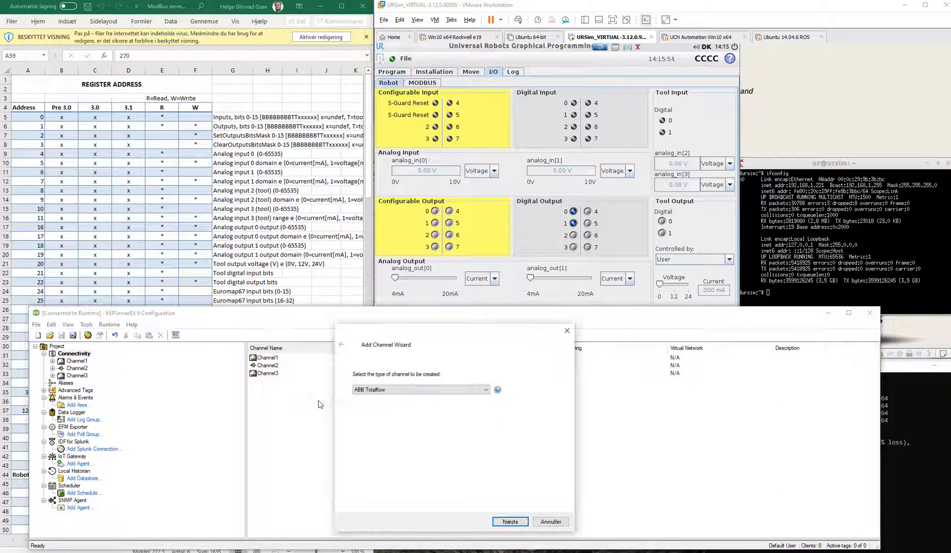
click(417, 389)
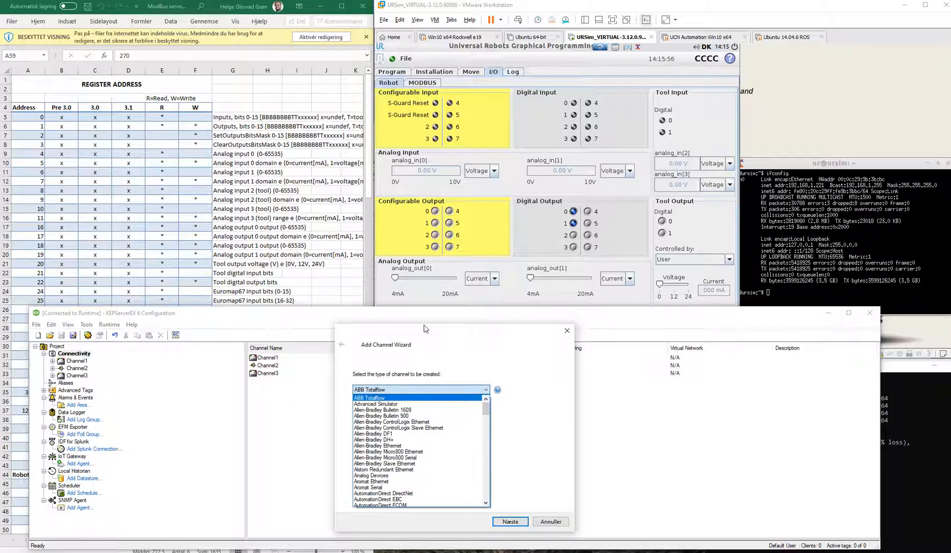
click(429, 333)
drag(429, 330, 500, 98)
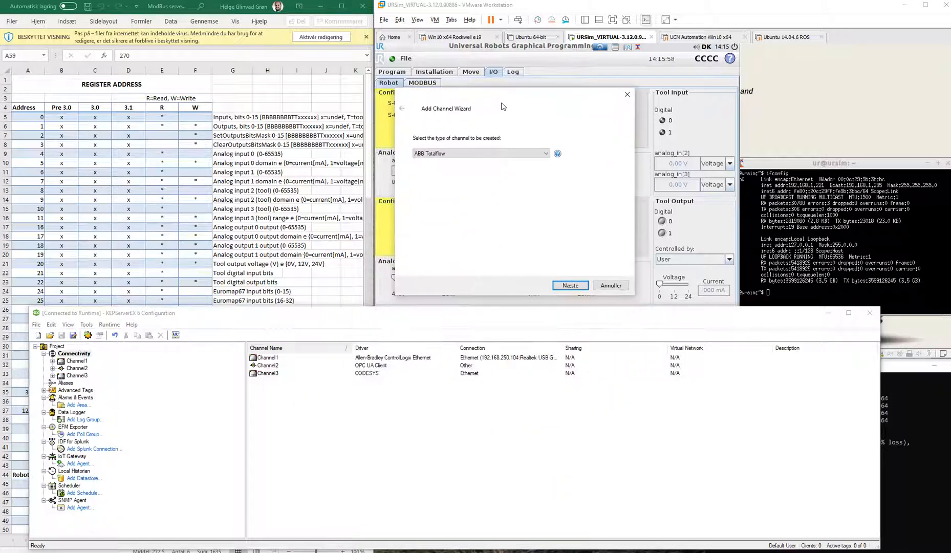
click(510, 154)
scroll(509, 191, down, 6)
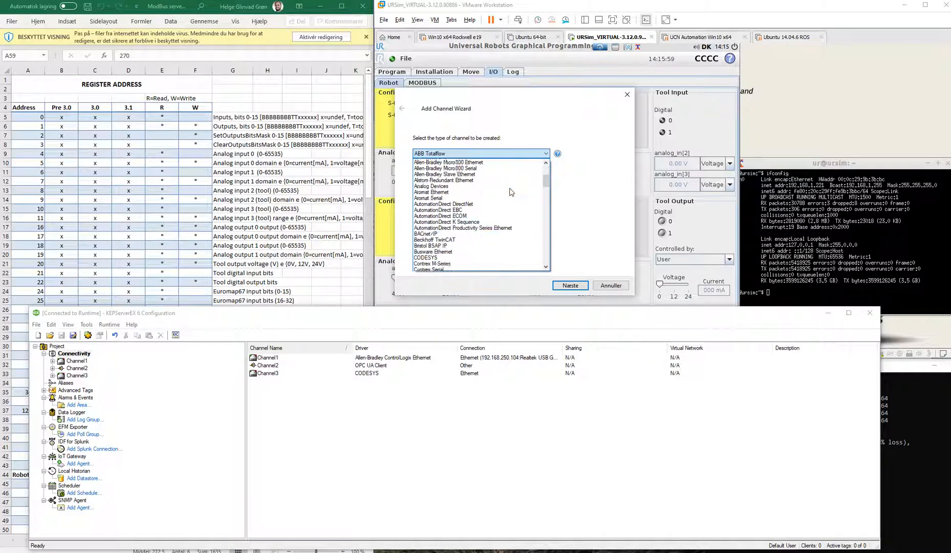
scroll(511, 191, down, 4)
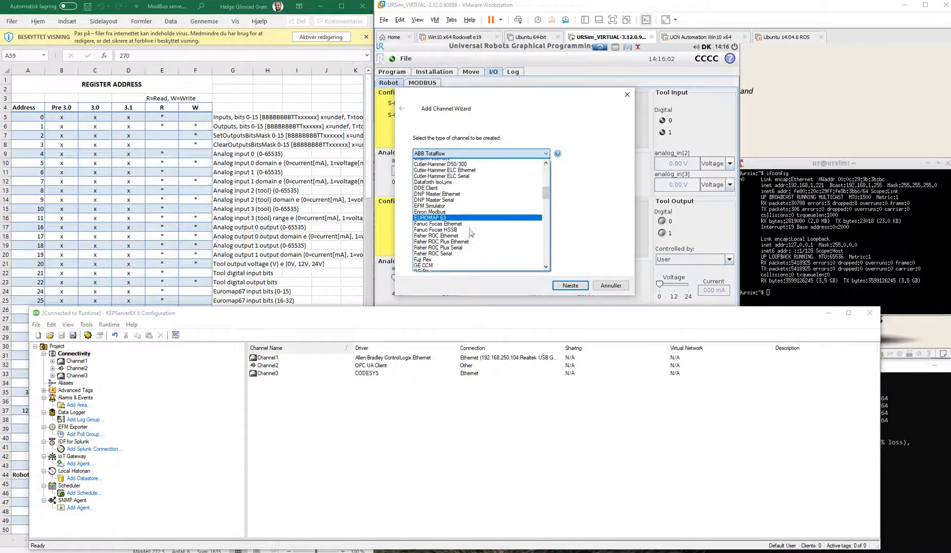
scroll(470, 233, down, 5)
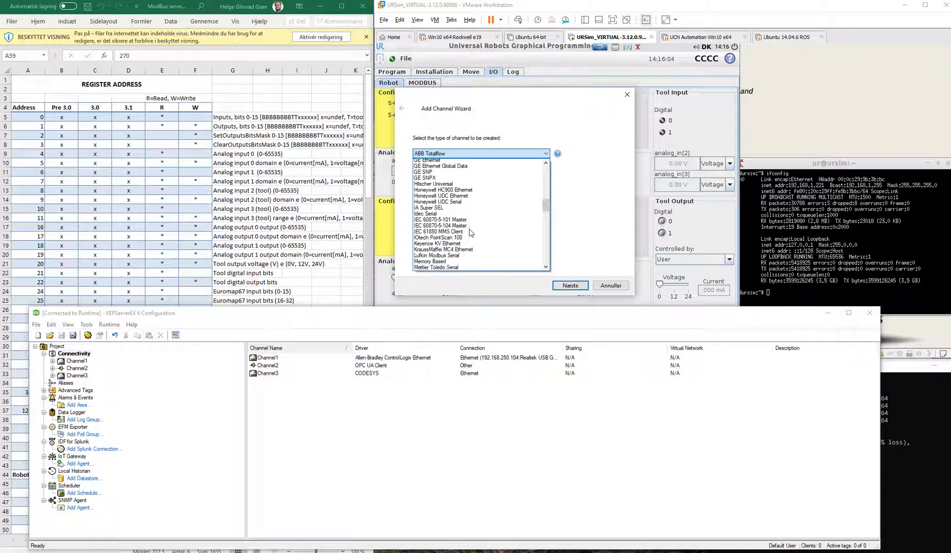
scroll(470, 233, down, 6)
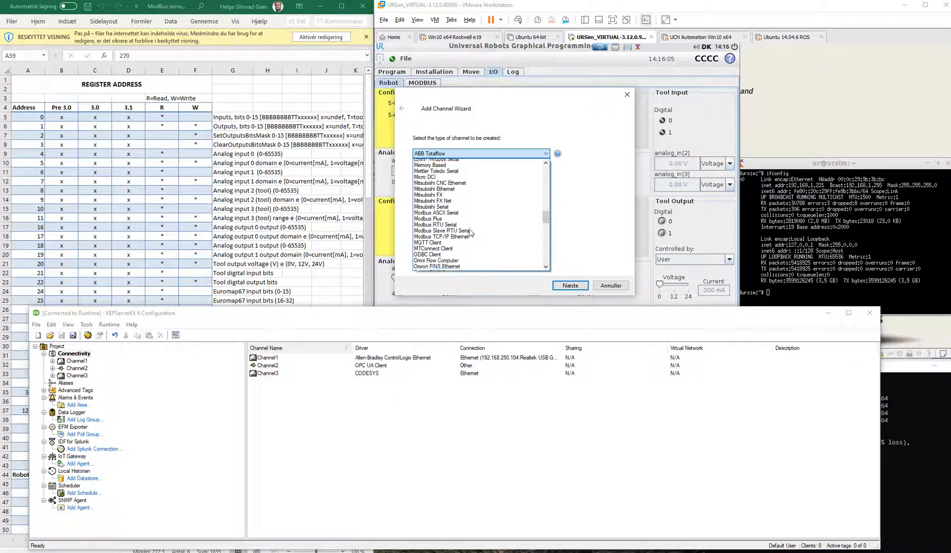
scroll(470, 233, up, 2)
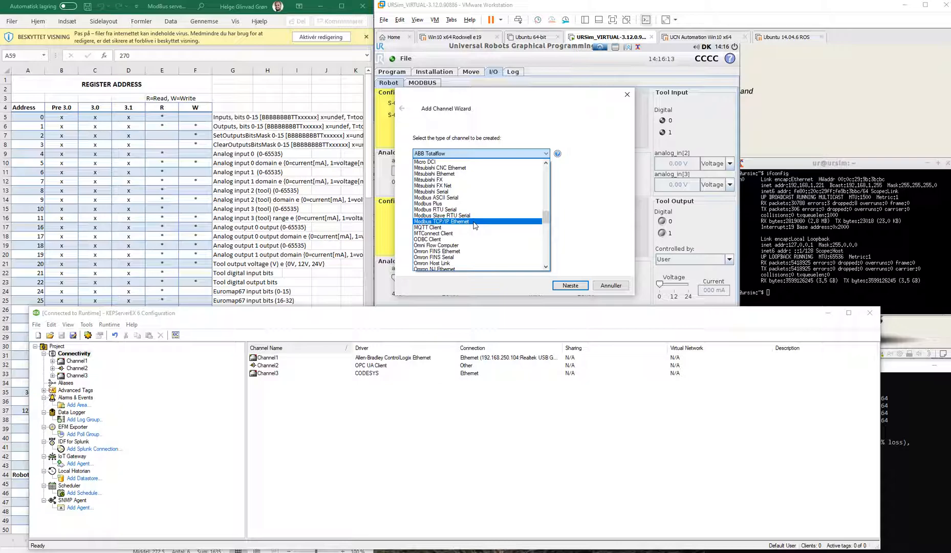
click(474, 223)
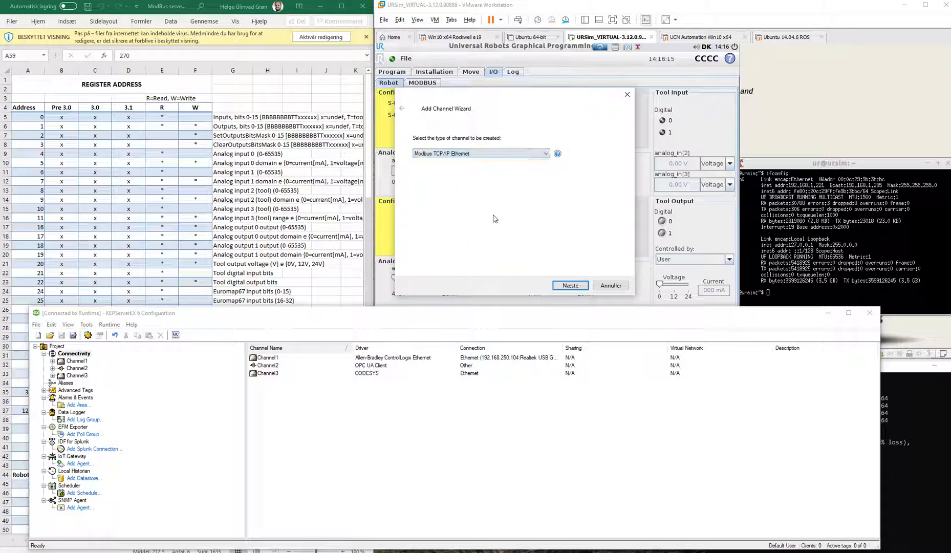
click(570, 285)
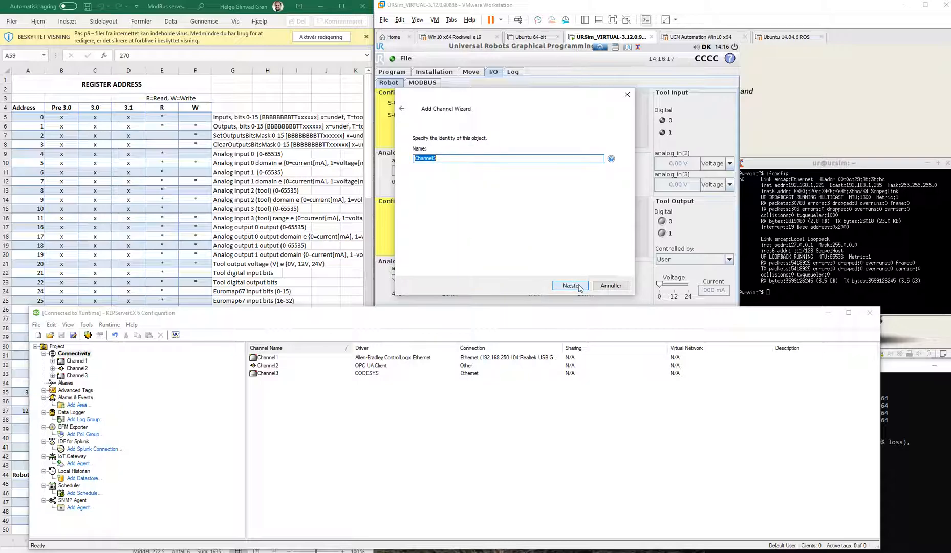
Name the new channel "Modbus - URSIM" and keep its virtual network at None with 1 transaction per cycle.
text(Modbus - URSIM)
key(Return)
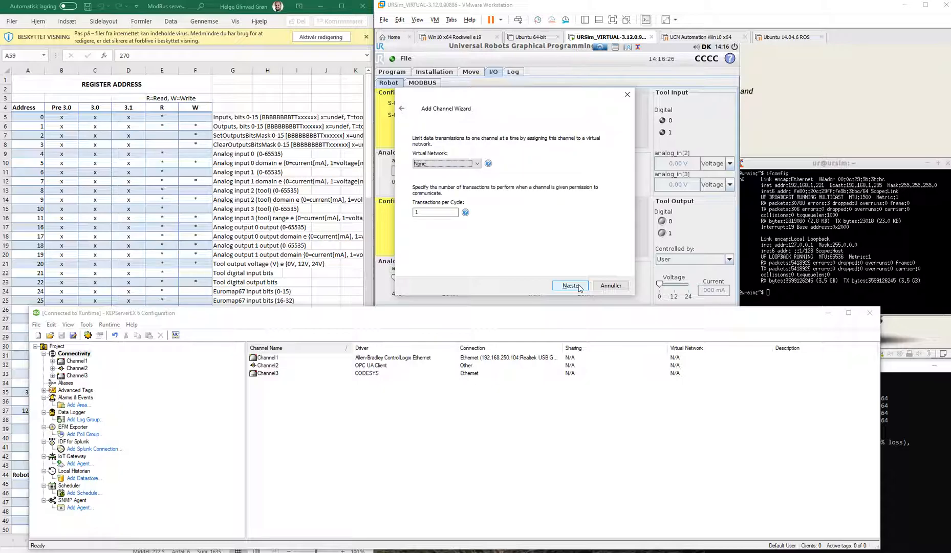
click(563, 286)
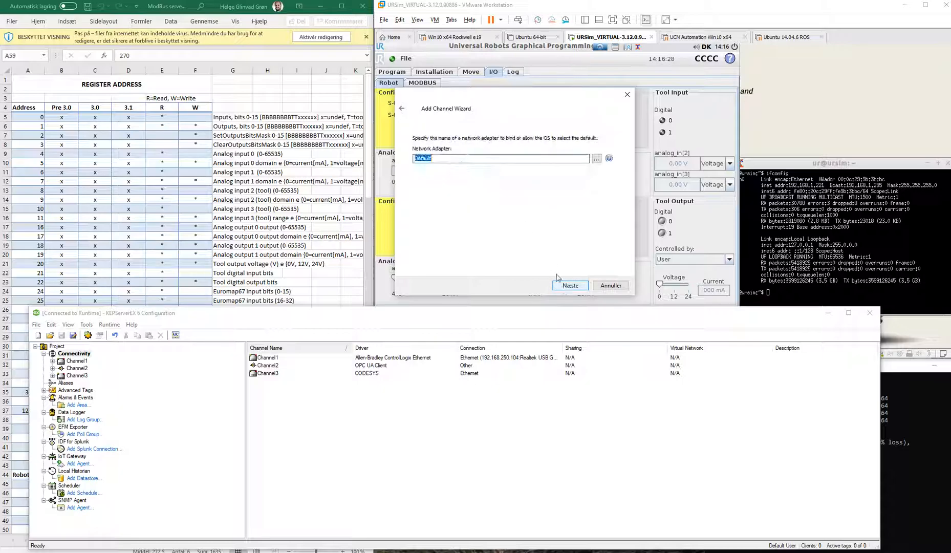
Bind the channel to the Intel(R) Wireless-AC 9560 160MHz network adapter.
click(596, 160)
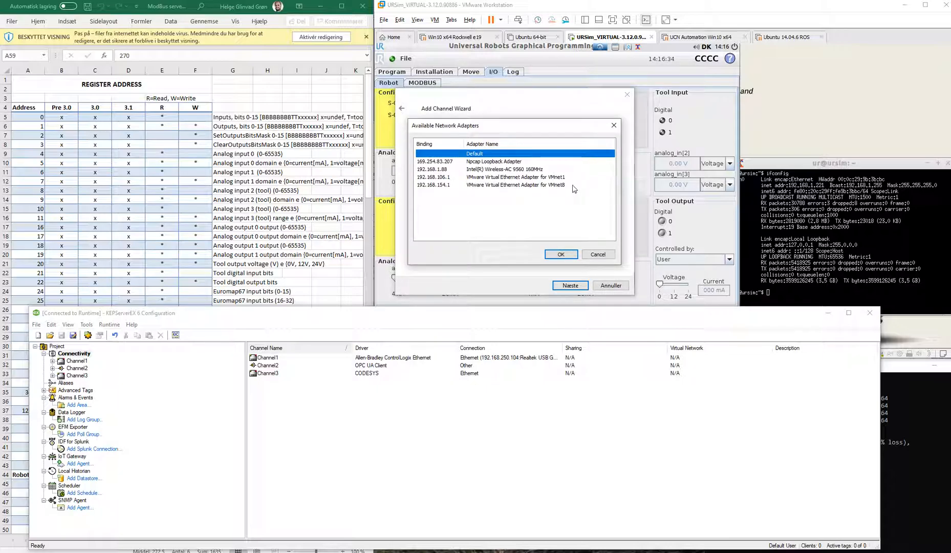
click(533, 171)
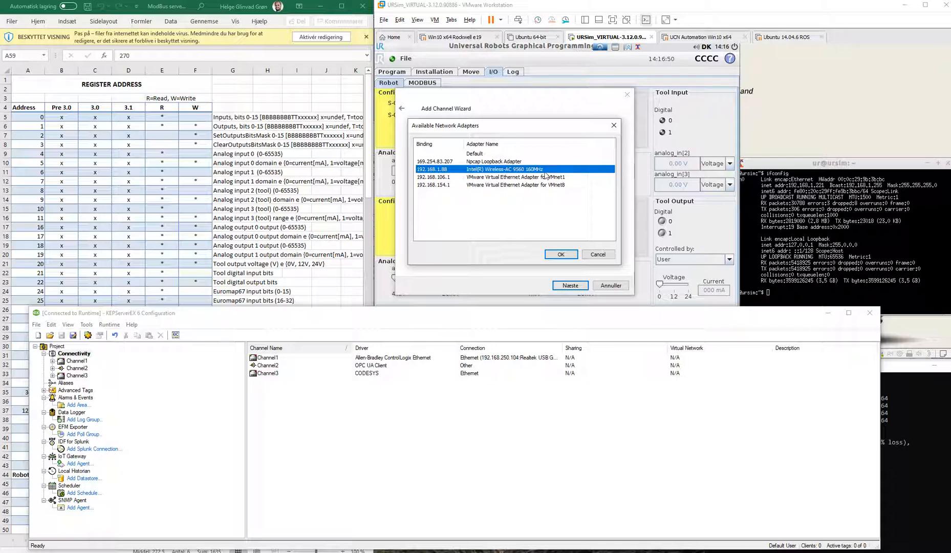
click(565, 255)
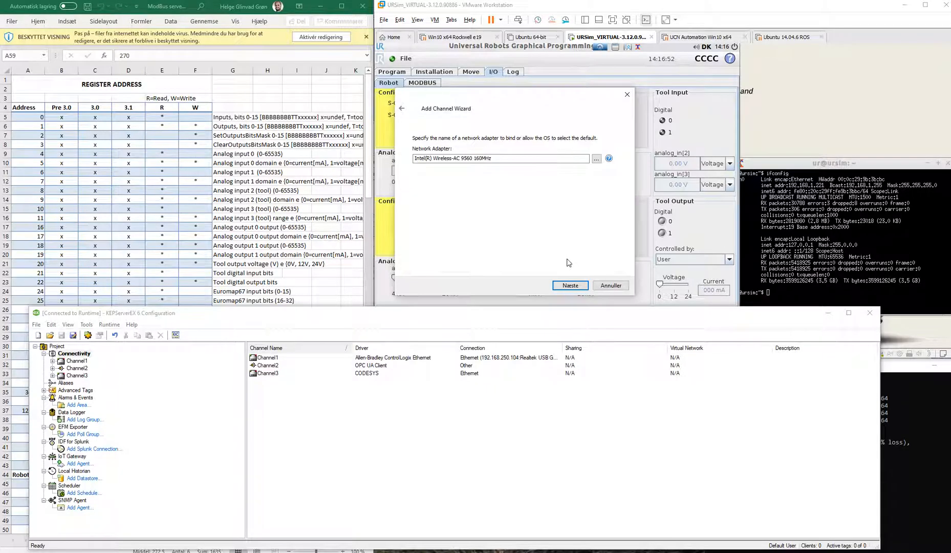
click(571, 286)
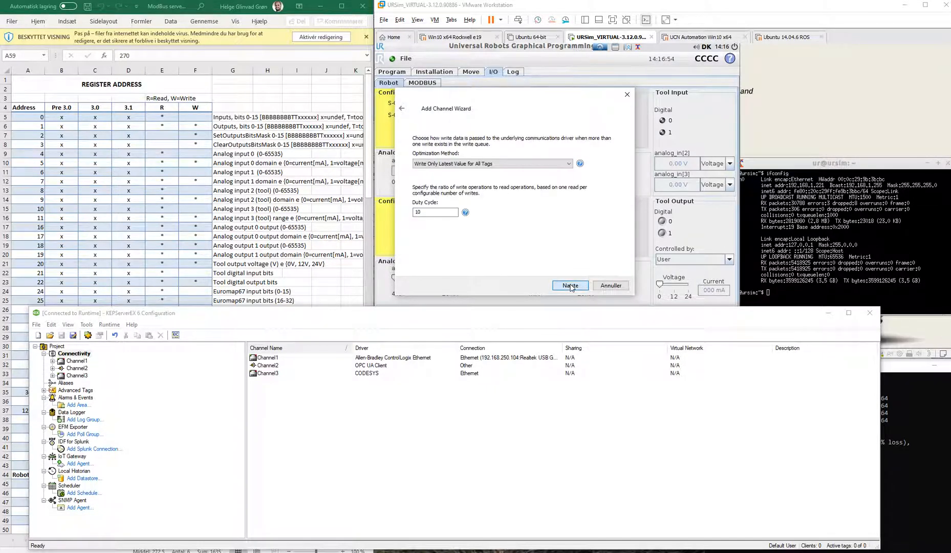
Accept the default write optimization, floating-point and remaining channel settings, and finish creating the channel.
click(571, 286)
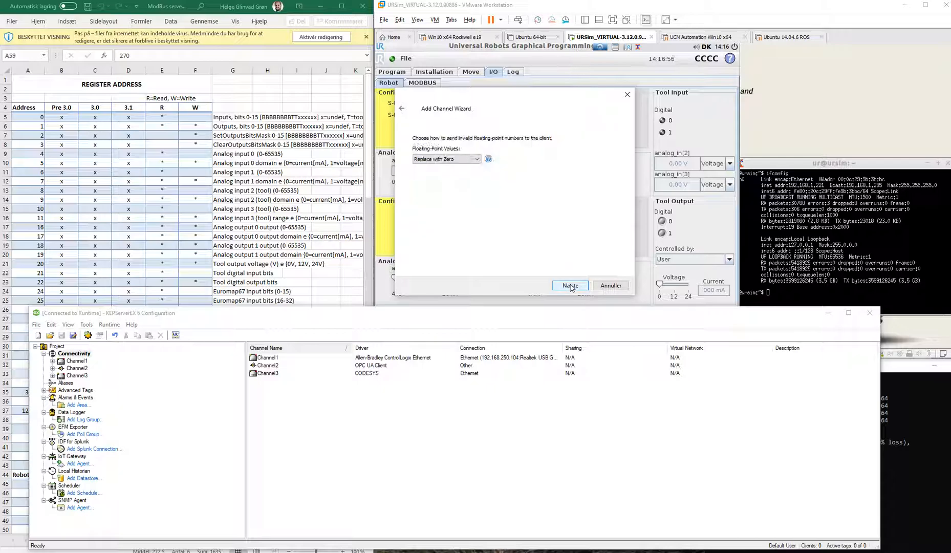
click(571, 286)
click(571, 286)
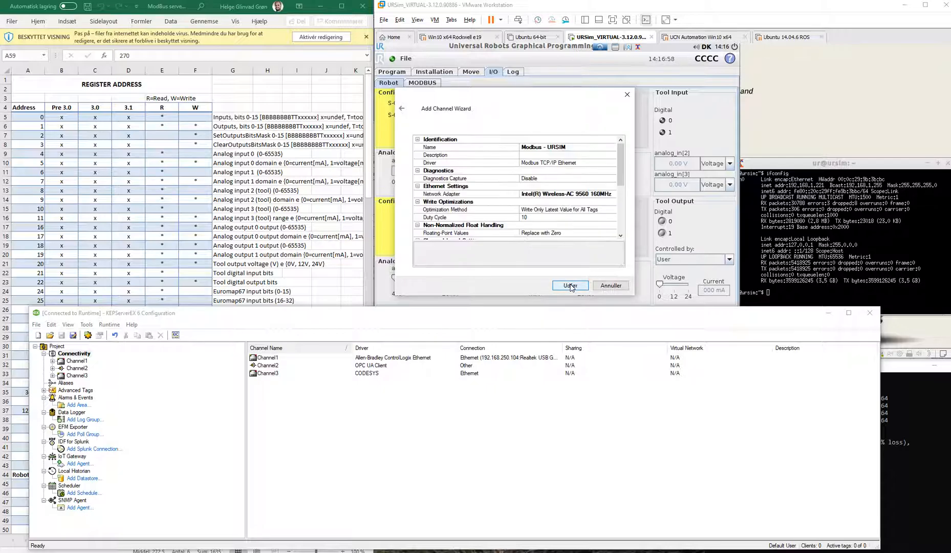
click(570, 285)
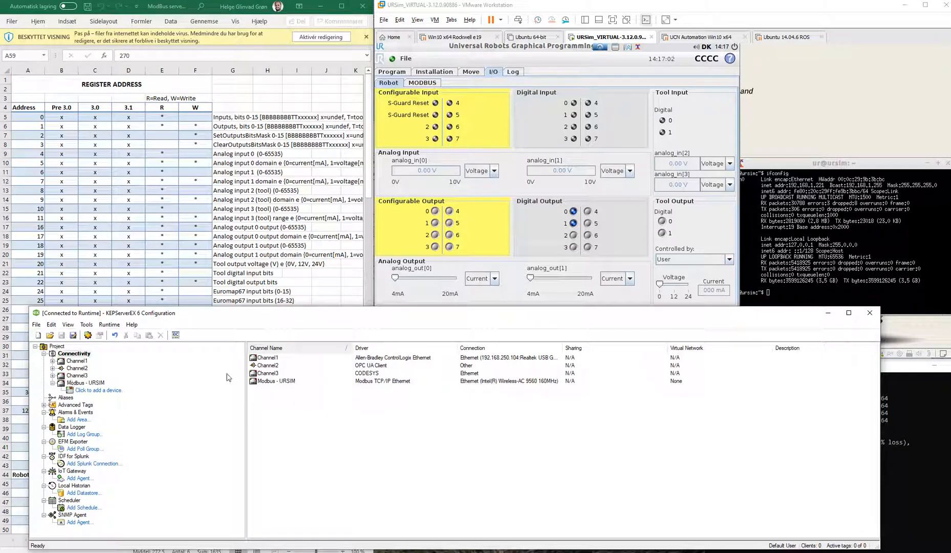
double_click(270, 385)
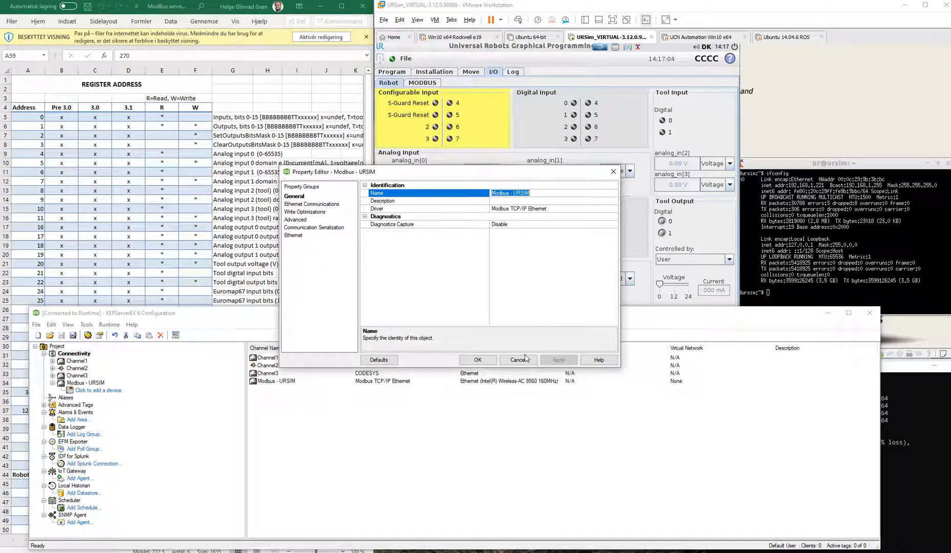
click(507, 360)
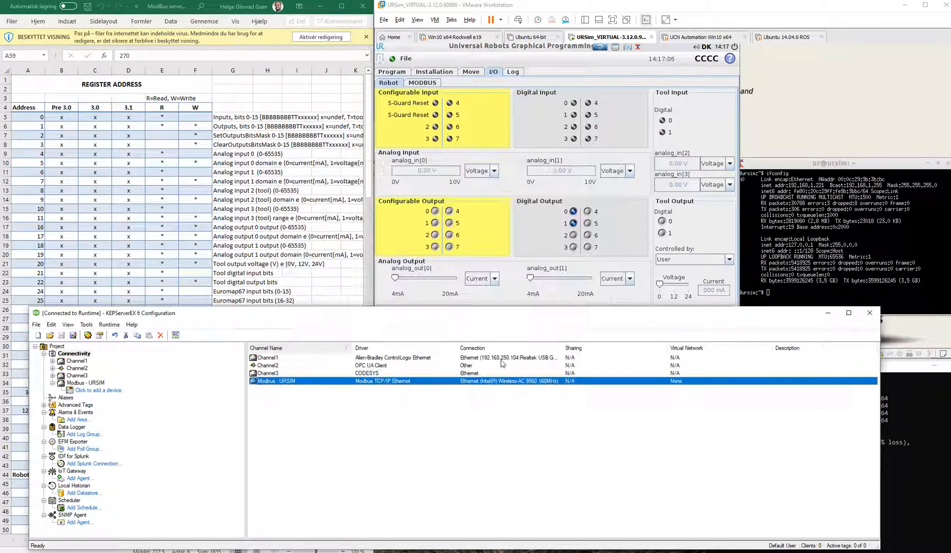
Start a new device under the Modbus - URSIM channel and name it URSIM.
click(86, 383)
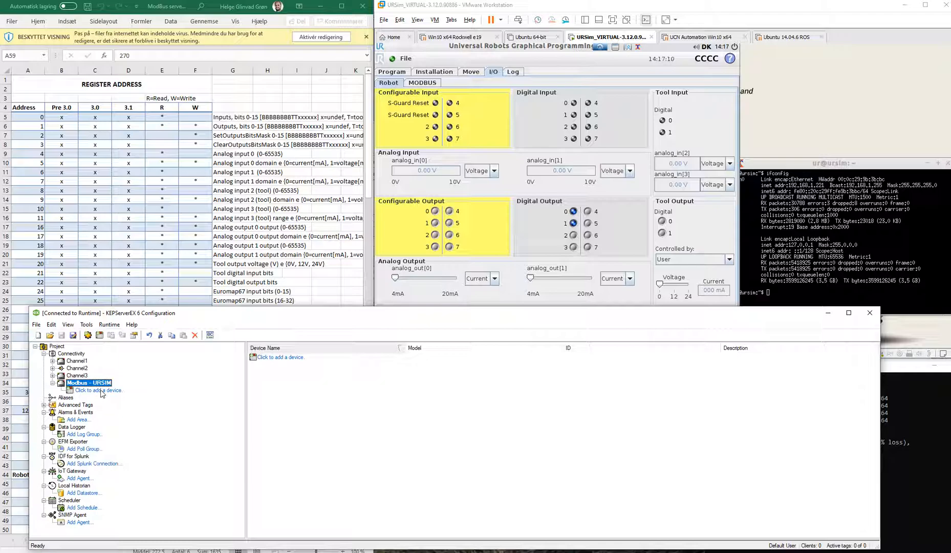
click(100, 391)
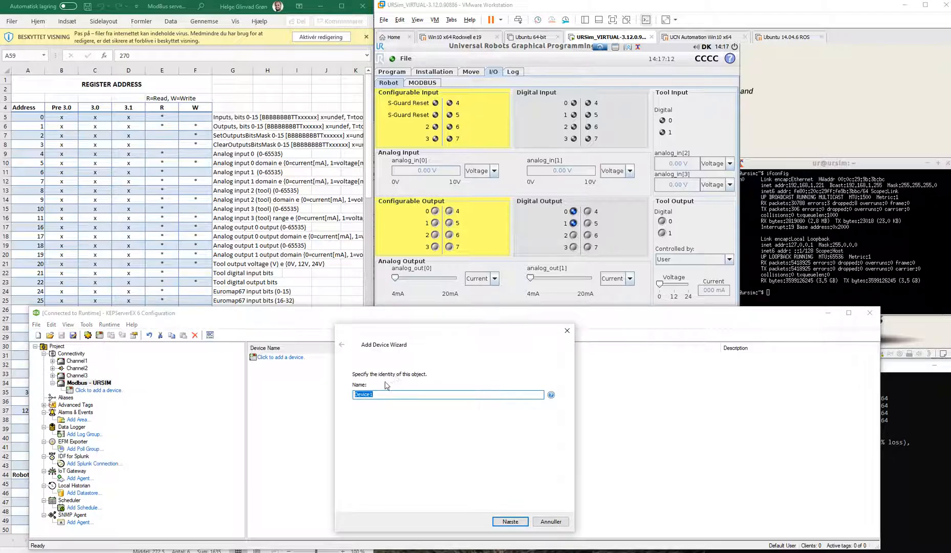
text(URSIM)
key(Return)
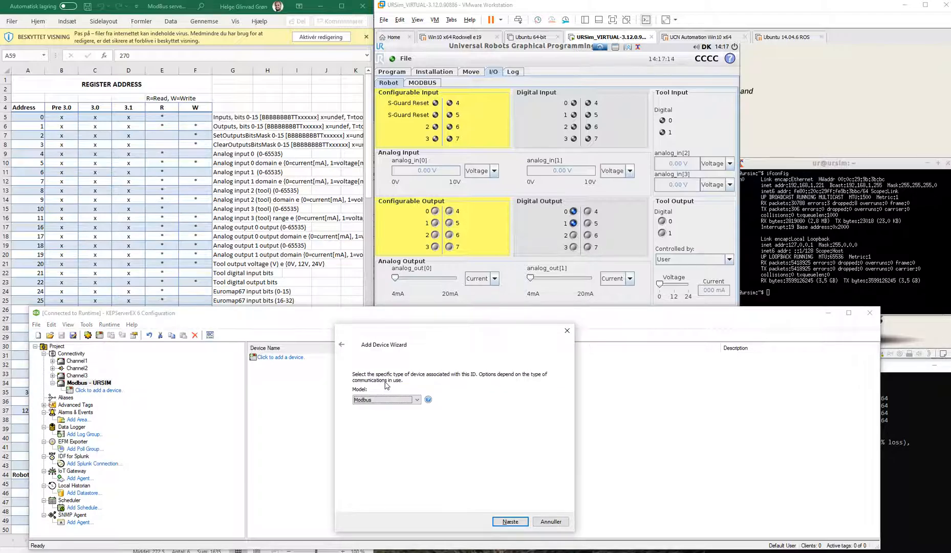
Keep Modbus as the device model and set the device ID to 192.168.1.221.
click(387, 399)
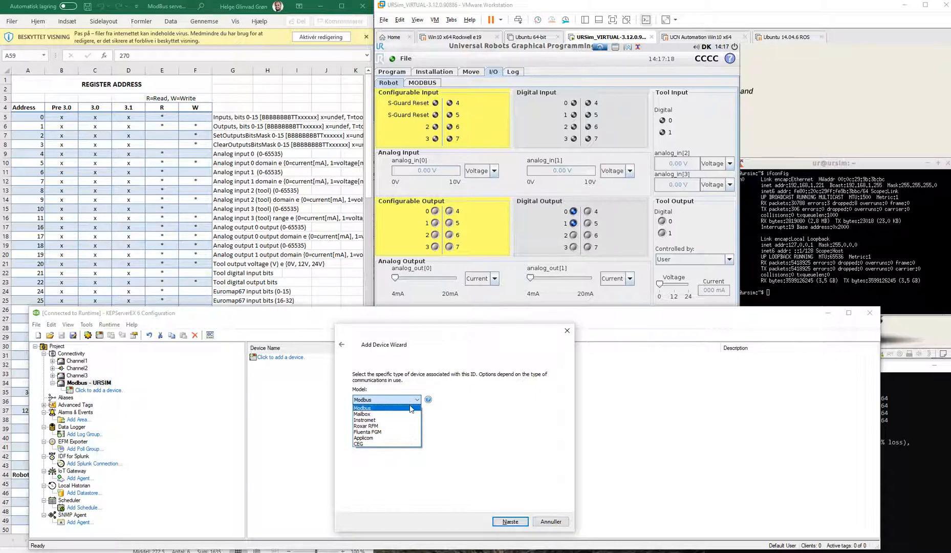
click(409, 408)
click(516, 521)
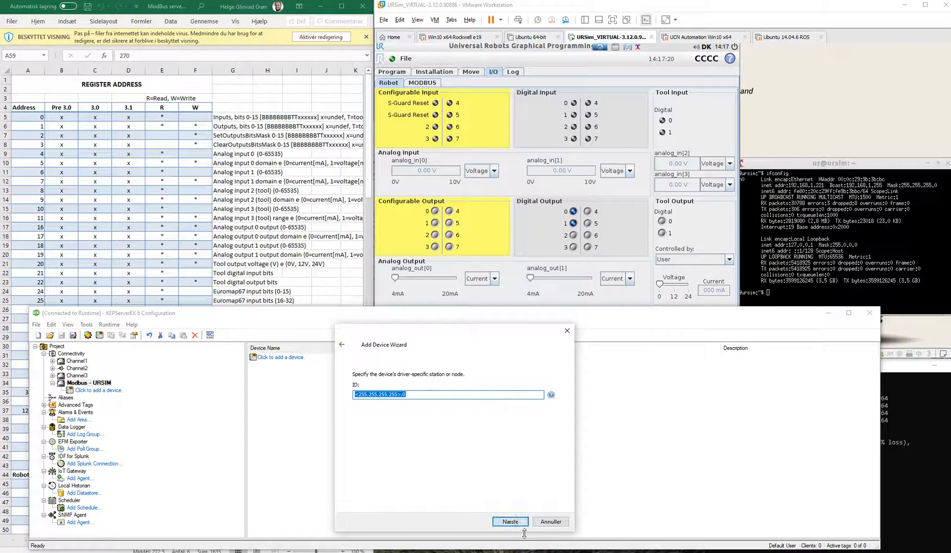
text(192.168.1.221)
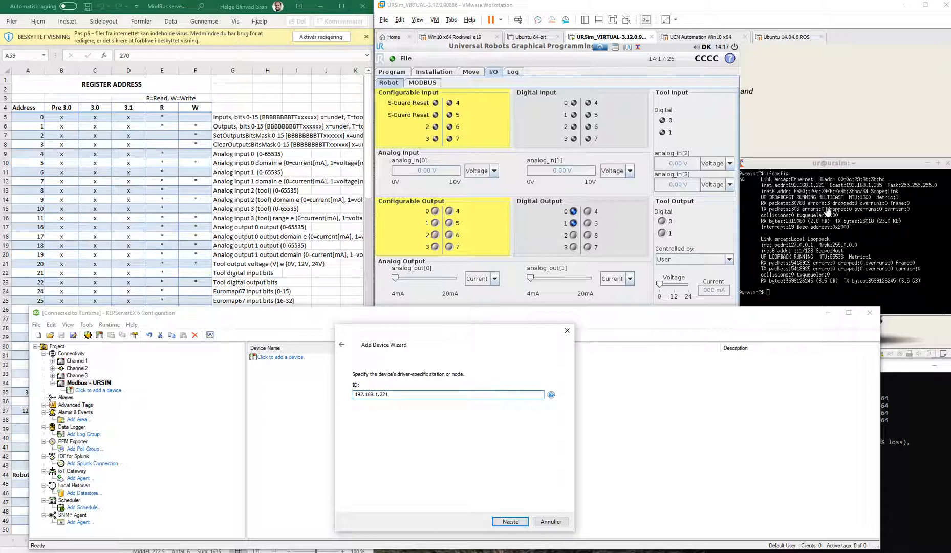
click(525, 521)
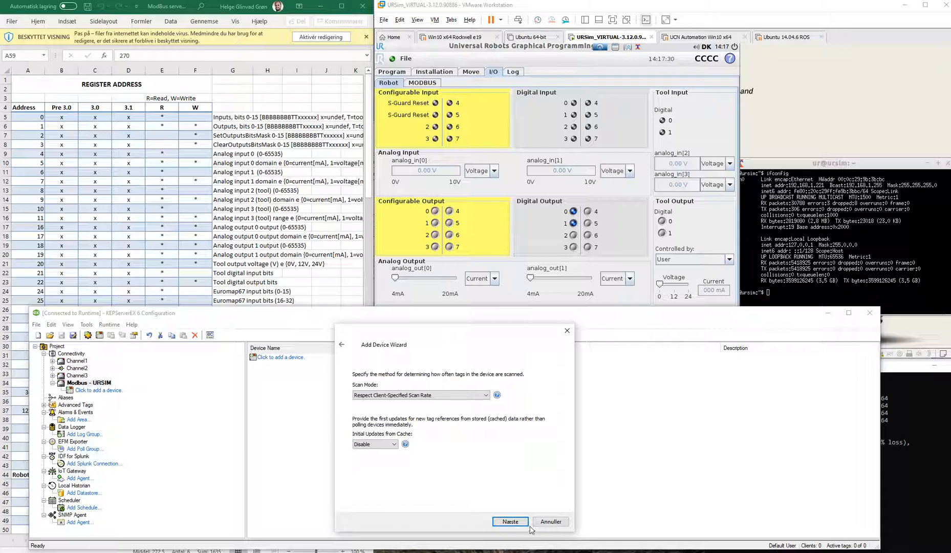
Accept the client-specified scan rate with initial cache updates disabled, no demotion on failure, and no tag generation on device startup.
click(525, 524)
click(525, 522)
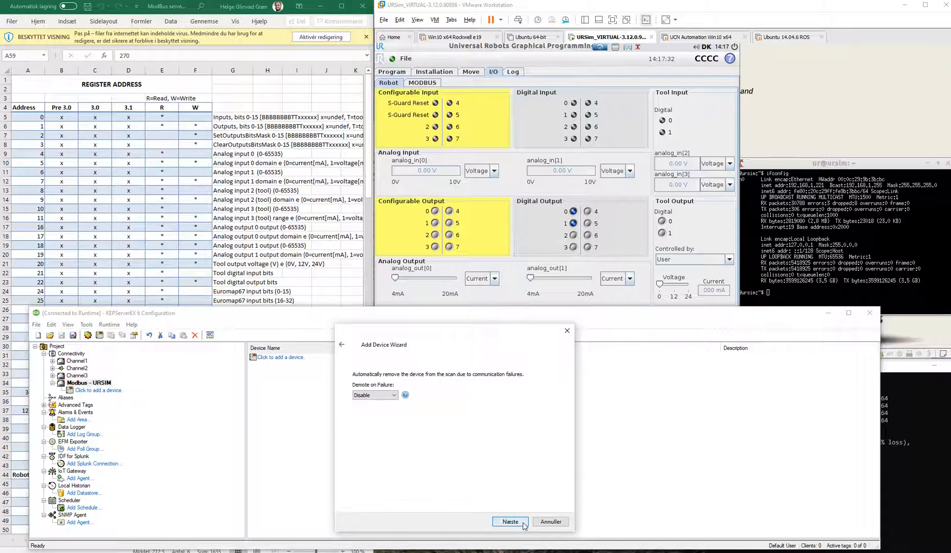
click(524, 522)
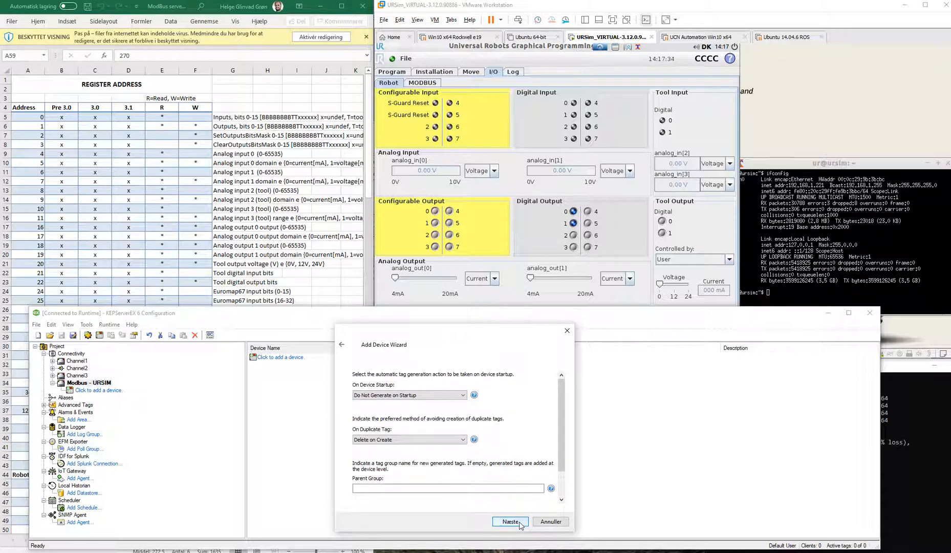
click(517, 521)
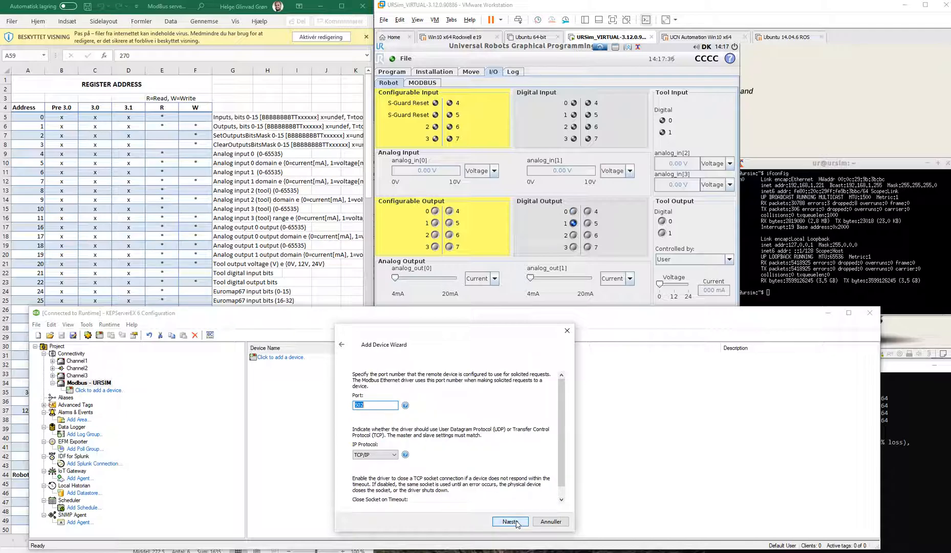
Keep port 502 with TCP/IP, accept the remaining addressing, block size and error handling defaults, and finish creating the device.
click(382, 405)
click(515, 523)
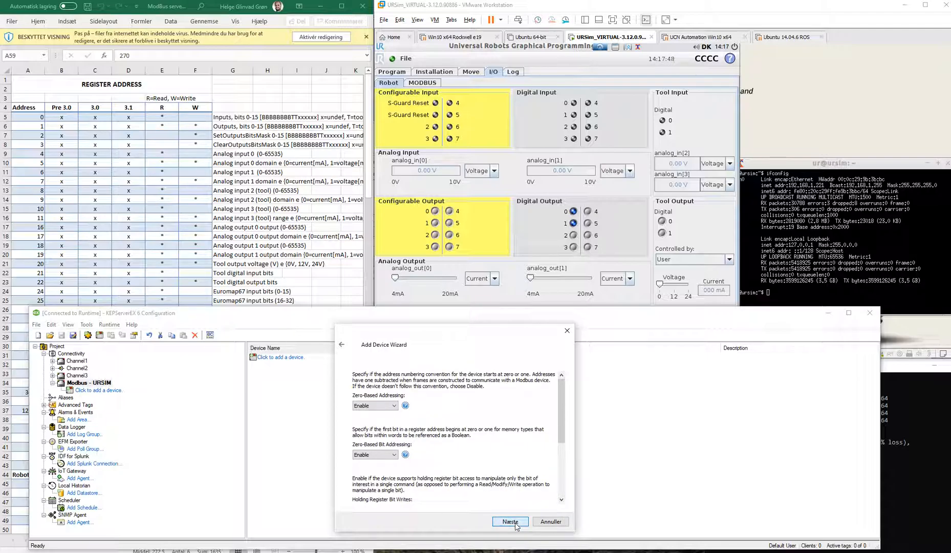
click(514, 522)
click(513, 521)
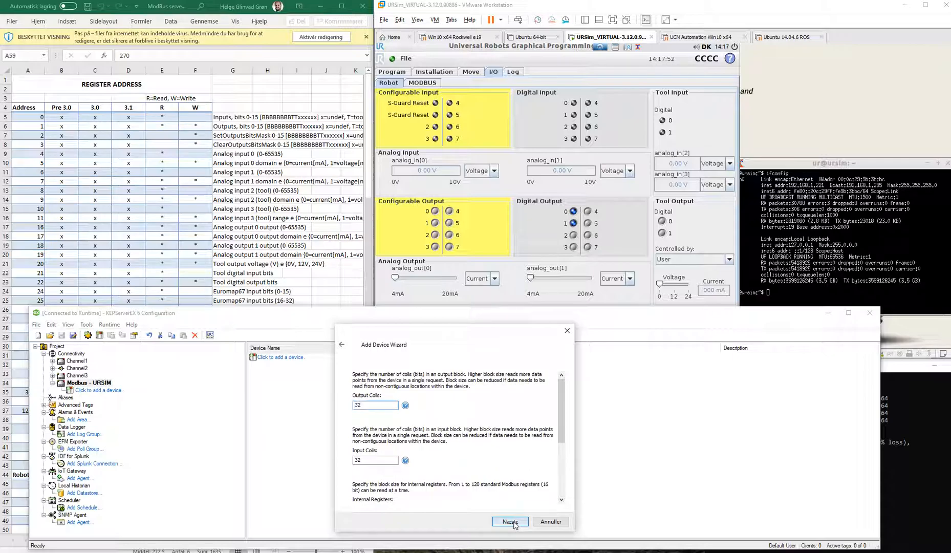
click(513, 522)
click(514, 522)
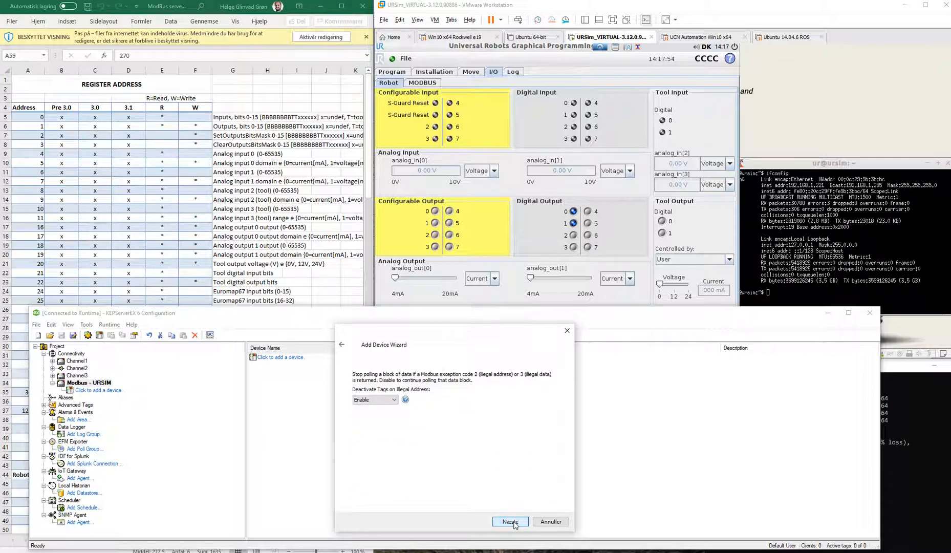
click(513, 522)
click(511, 521)
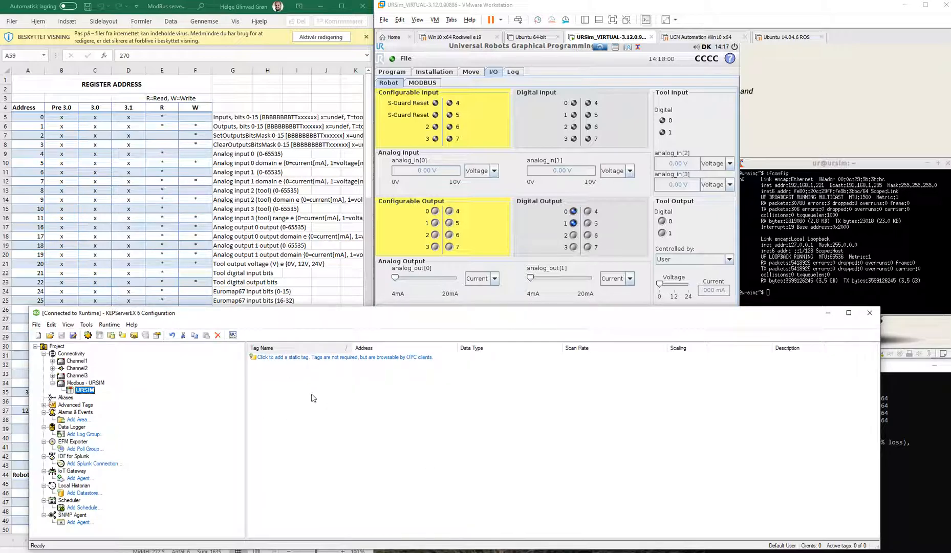
Start a new static tag under the URSIM device, name it Input and enter 40000 as its address.
click(279, 359)
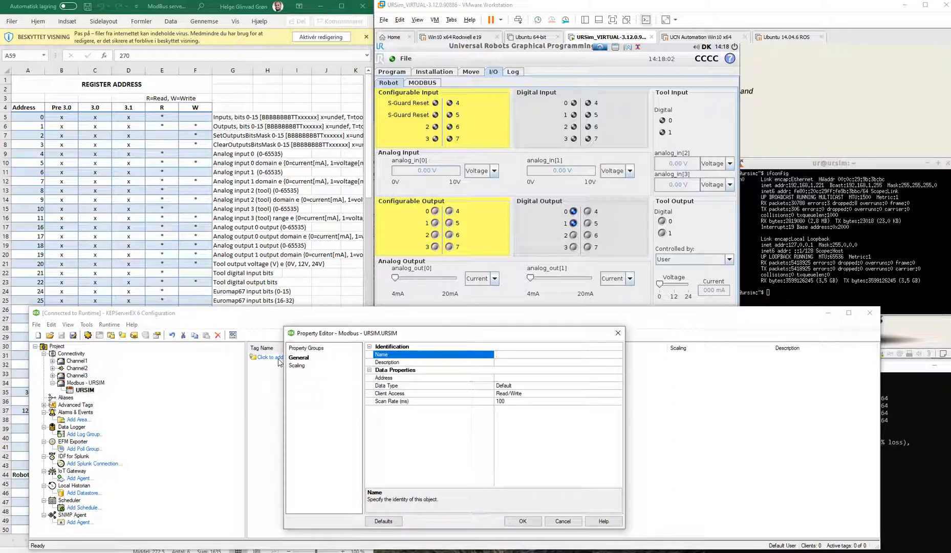
click(538, 352)
key(Tab)
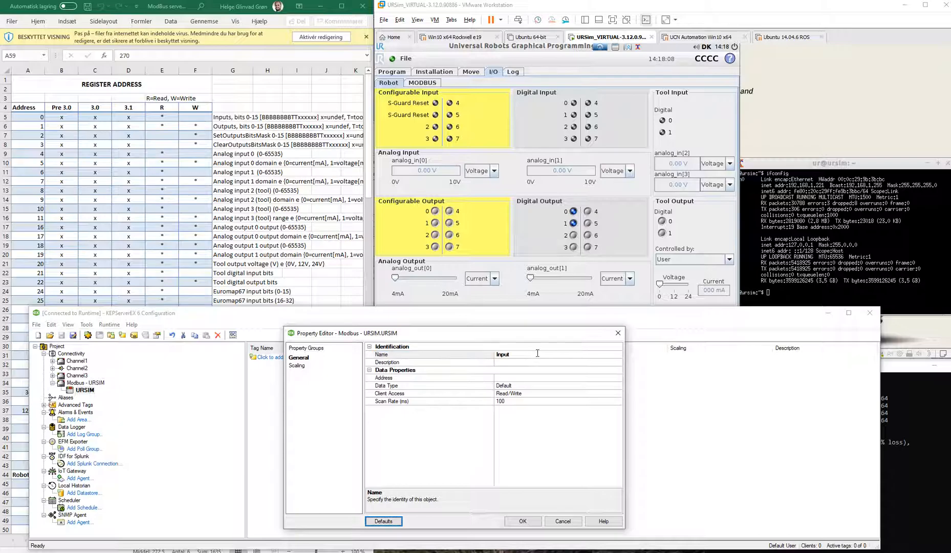
click(509, 377)
text(40)
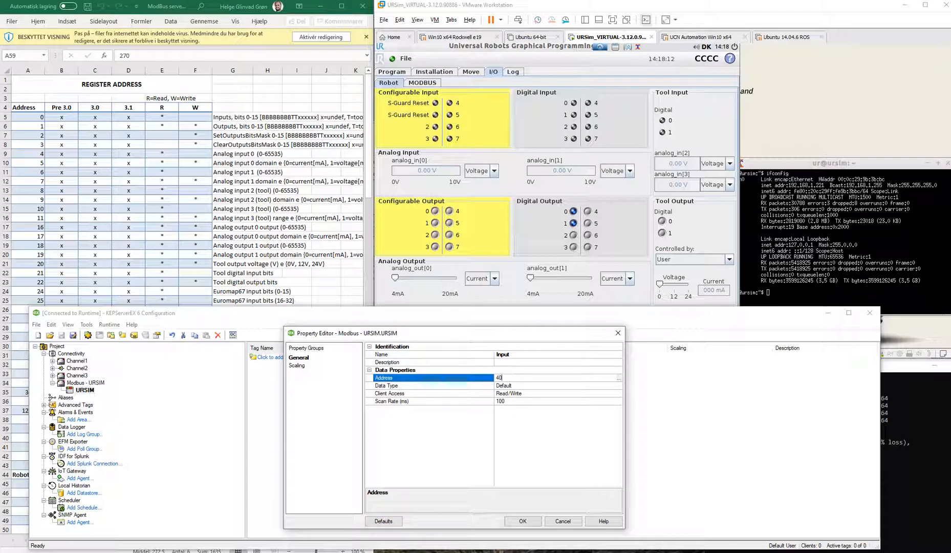
text(0)
key(super+Tab)
key(Right)
key(Right)
key(Right)
key(Right)
key(Right)
key(Right)
key(Right)
key(Right)
key(Right)
key(Right)
key(Right)
key(Right)
key(Right)
key(Right)
key(Right)
key(Return)
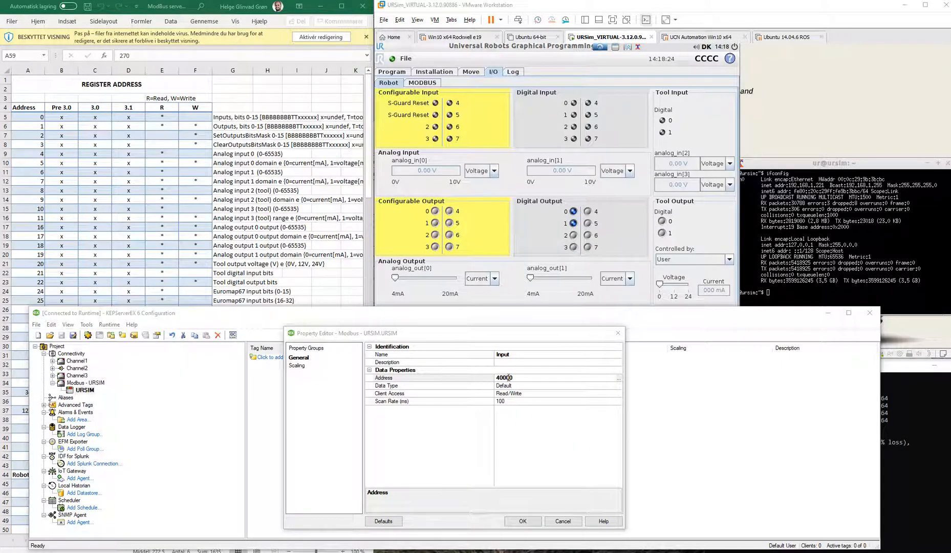
Consult the holding register formats in the address hints, set the Input tag's address to 40001 and save the tag.
click(618, 377)
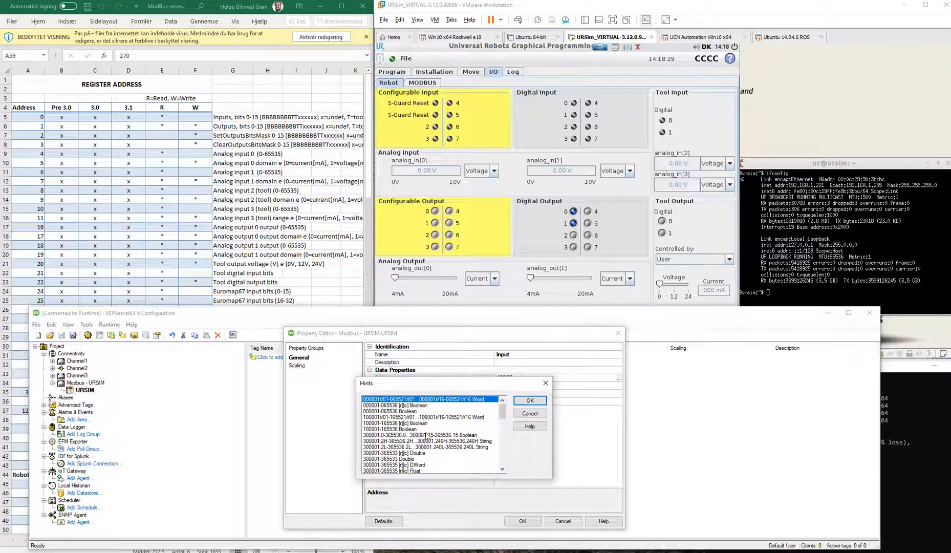
scroll(427, 466, down, 2)
scroll(426, 466, down, 5)
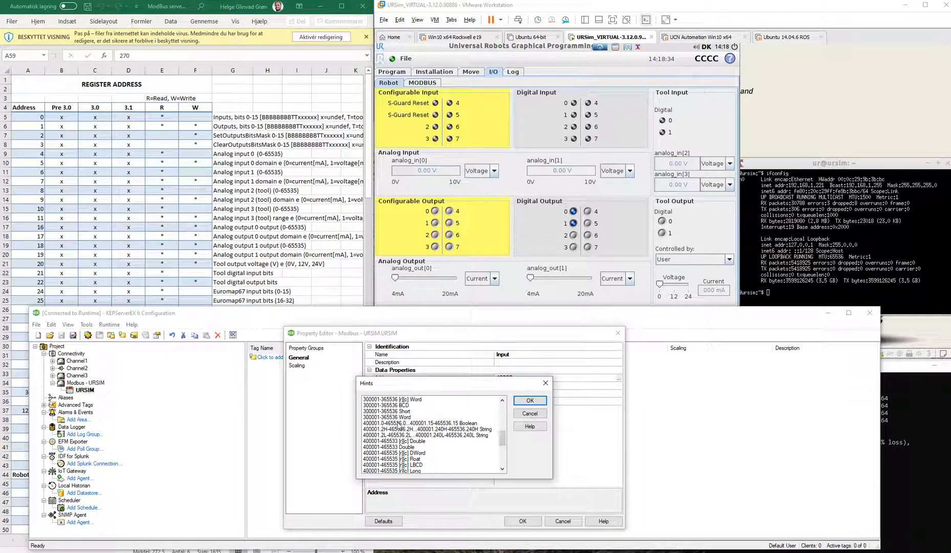
key(Escape)
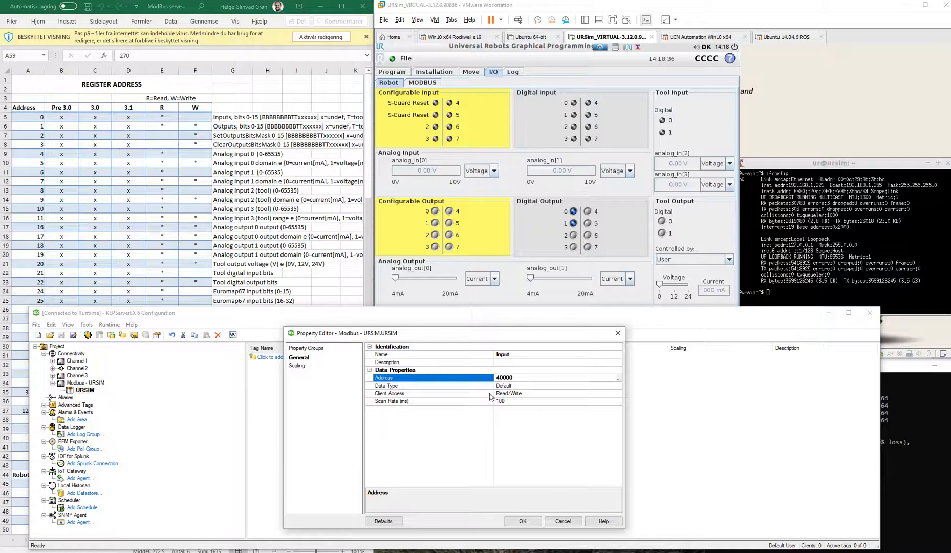
text(12)
click(532, 524)
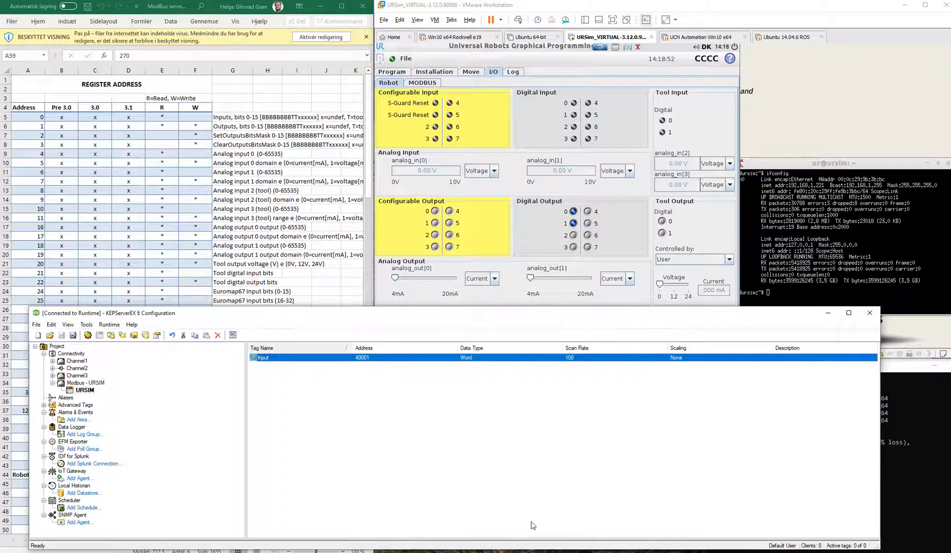
Add a second tag named Output with address 40002 to the URSIM device.
click(330, 377)
right_click(323, 391)
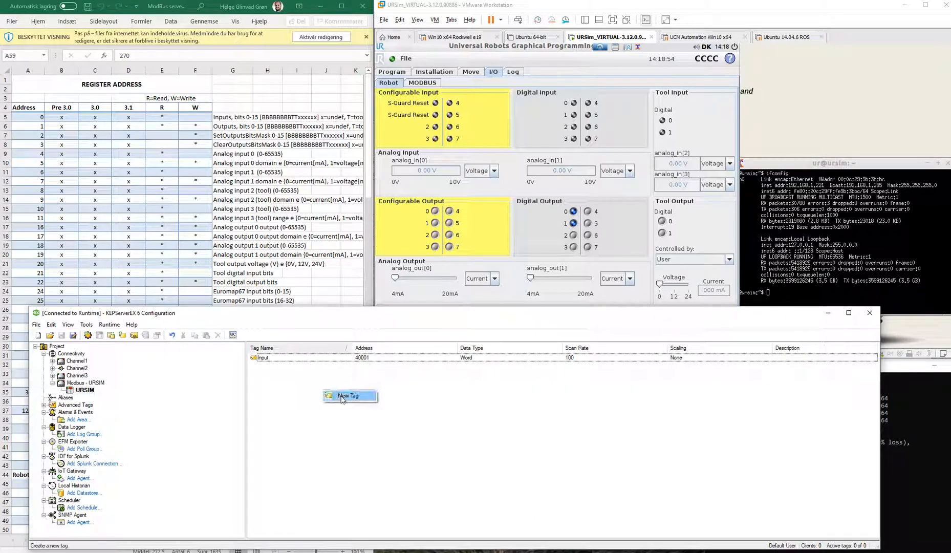
click(341, 397)
text(Output)
key(Tab)
key(Tab)
key(Tab)
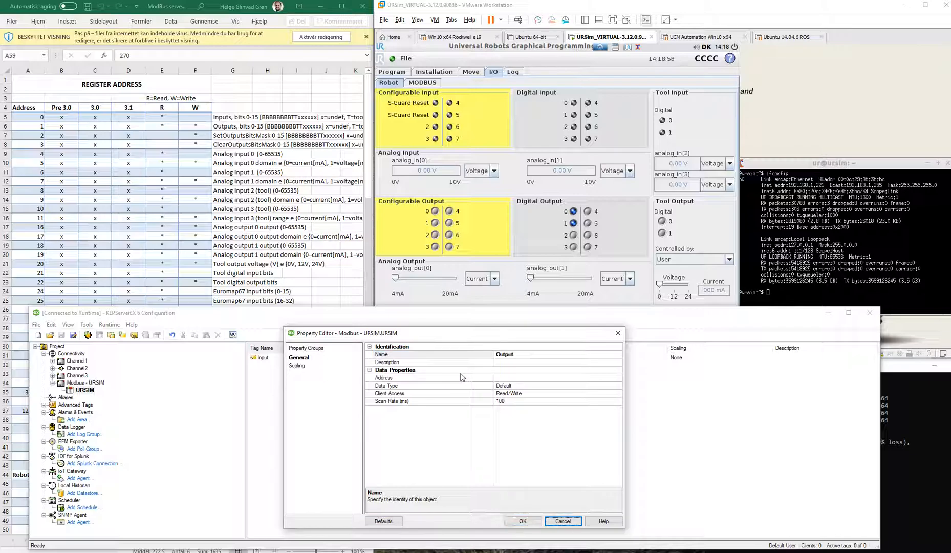
click(517, 378)
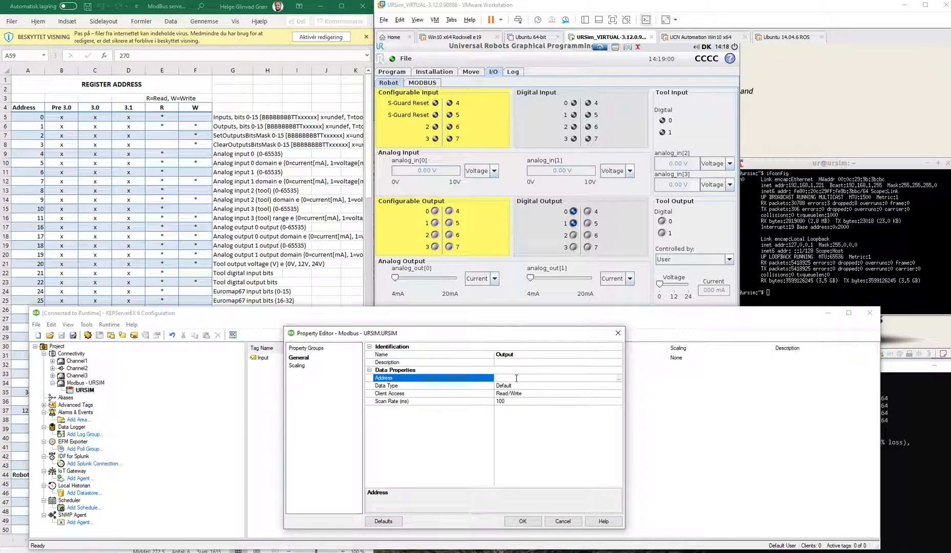
text(4000)
text(2)
click(522, 520)
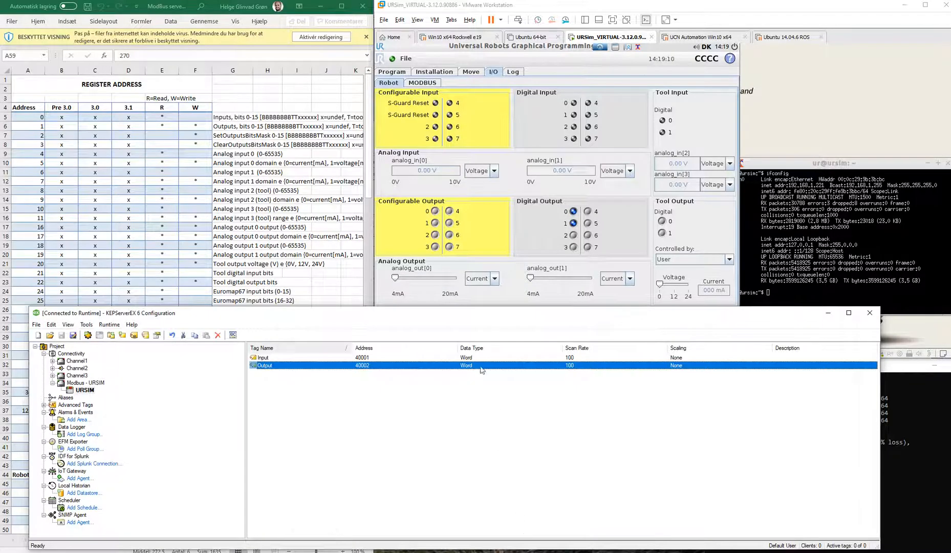
Change the Input tag's client access to Read Only.
double_click(478, 357)
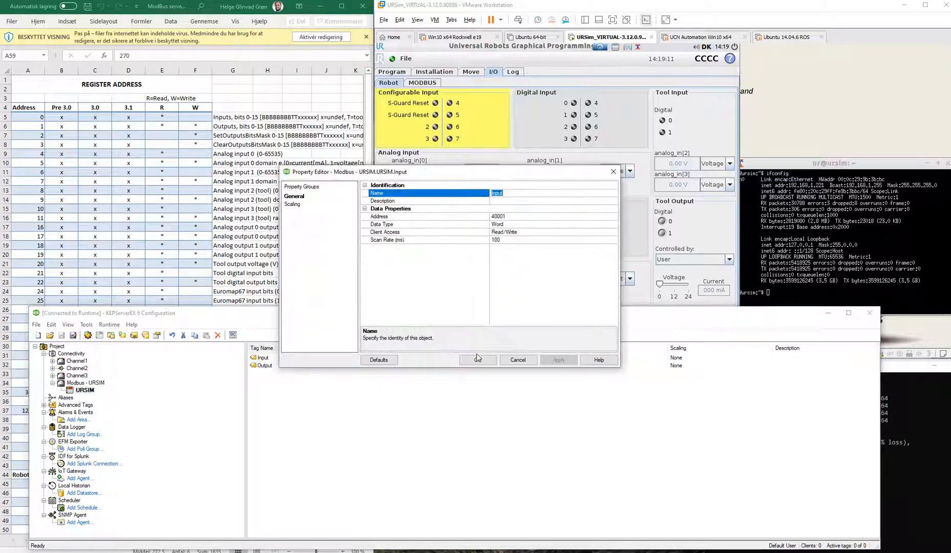
click(512, 236)
click(615, 232)
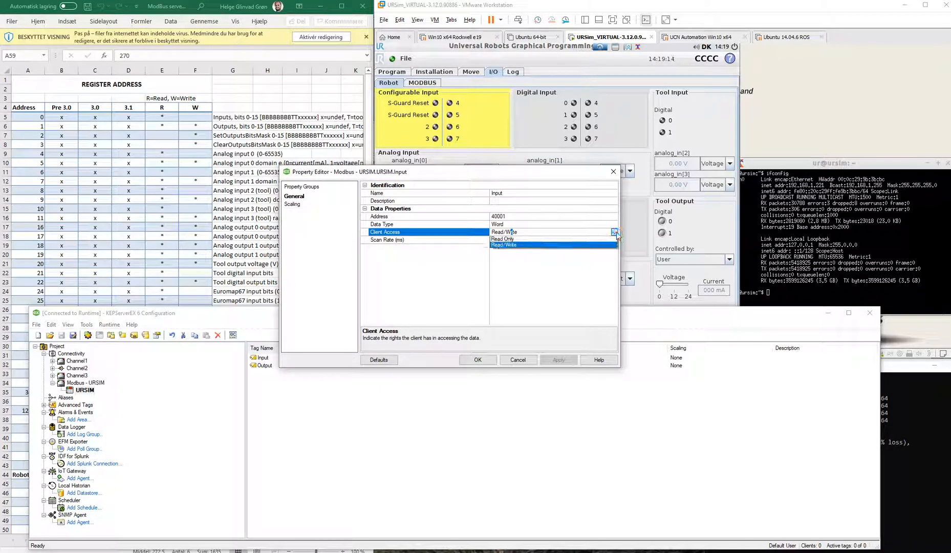
click(572, 239)
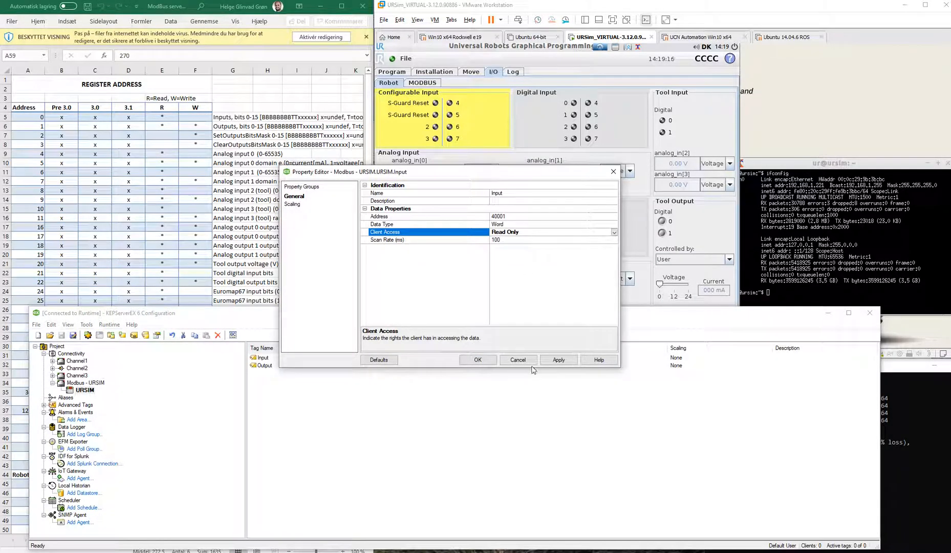
click(486, 362)
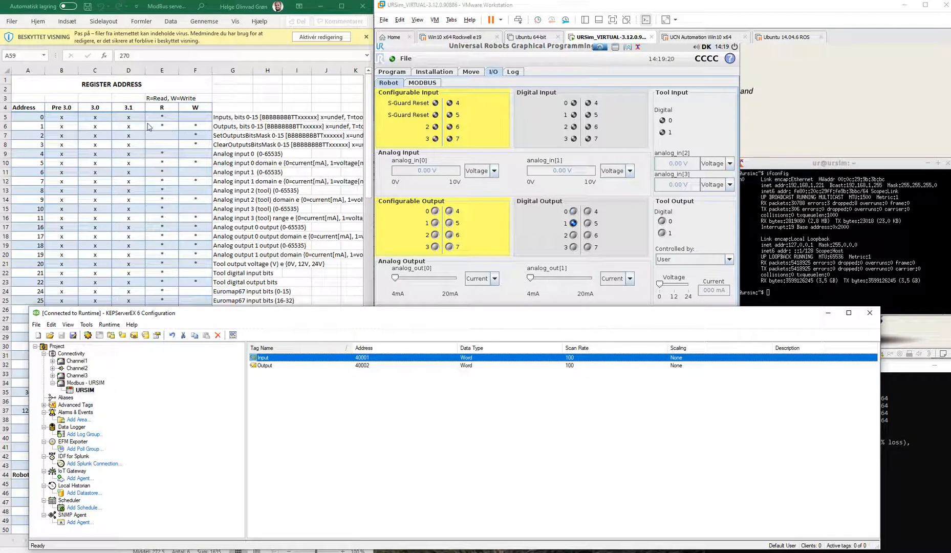
Find the base joint angle register in the Excel register list and start a new URSIM tag named "Base Joint (mrad)".
click(237, 290)
scroll(150, 213, down, 9)
scroll(152, 219, down, 19)
scroll(151, 219, down, 12)
scroll(152, 219, up, 14)
scroll(153, 217, up, 8)
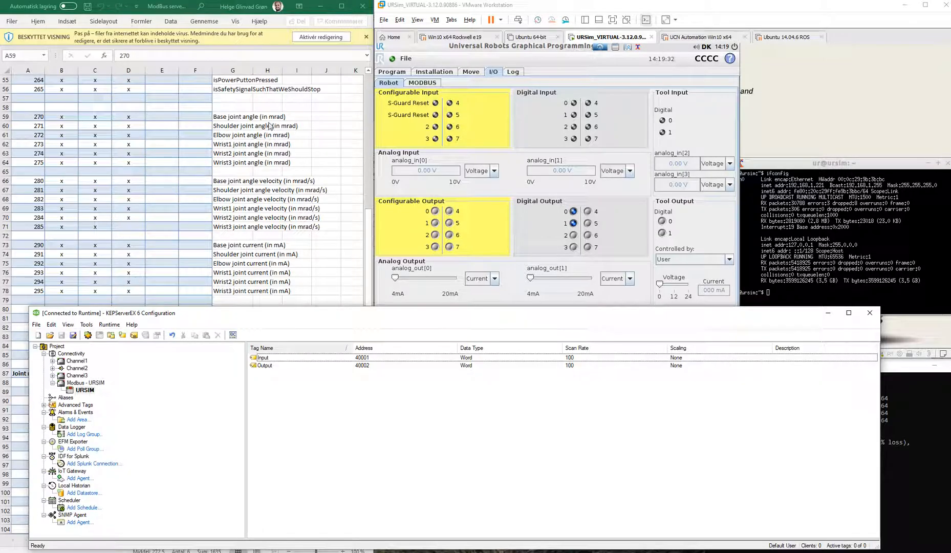
click(383, 422)
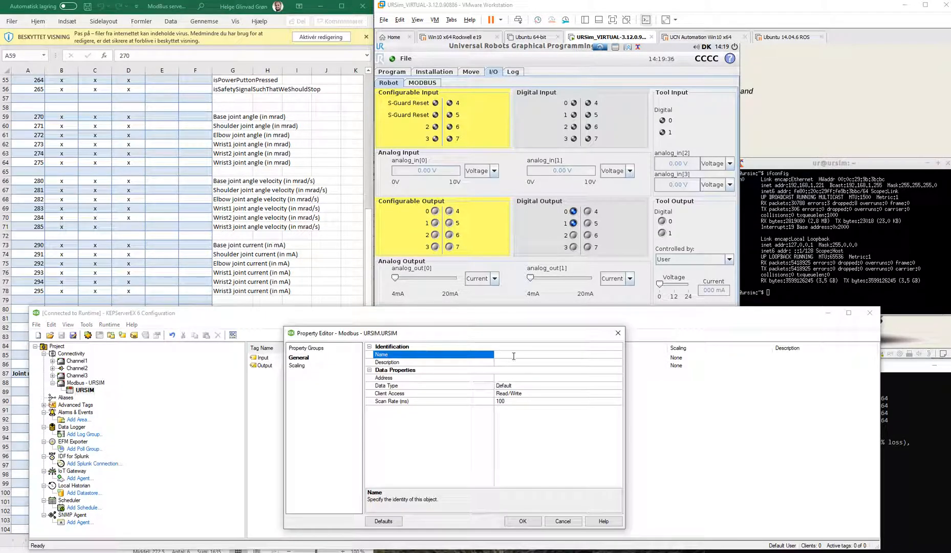
text(Ba)
text(se Joint ()
key(Tab)
key(Tab)
key(Tab)
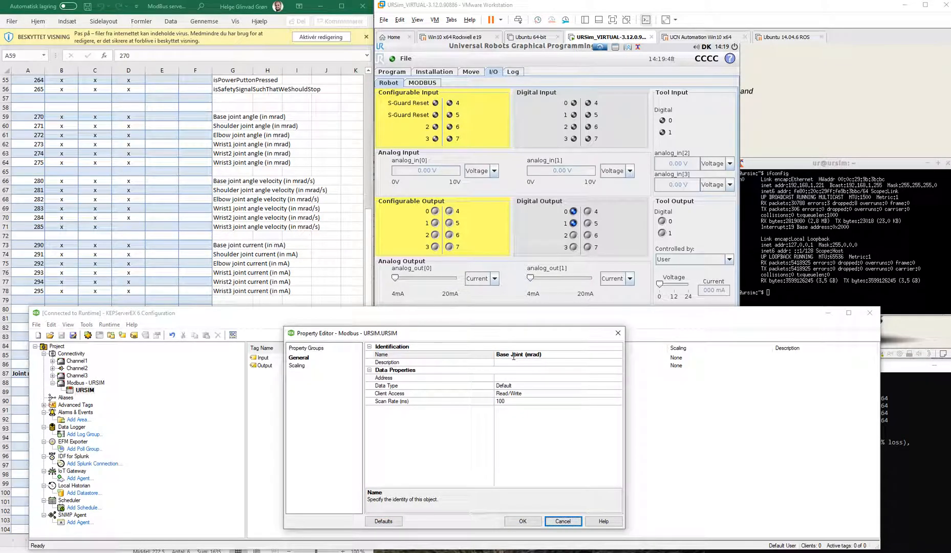
Give the base joint tag the address 400271 and Read Only client access, and save it.
click(510, 377)
text(40)
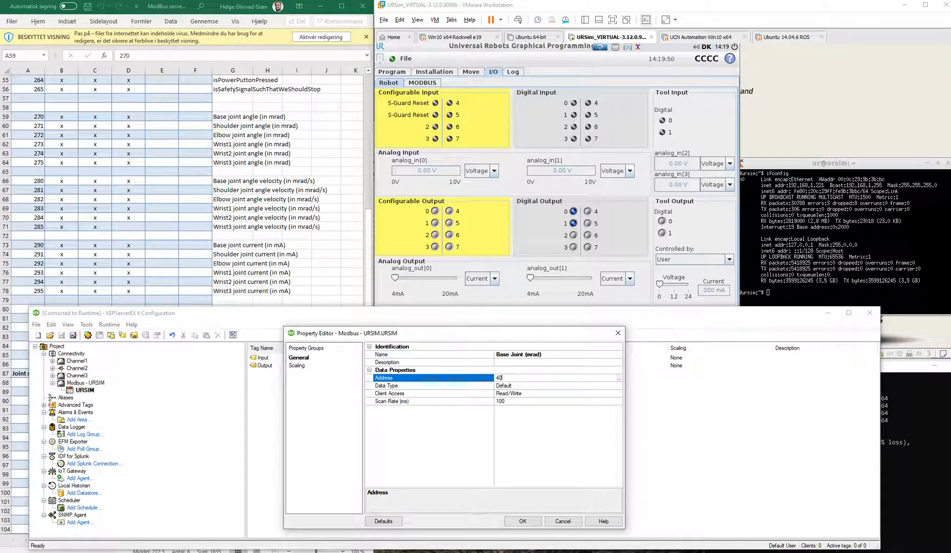
text(0212)
click(581, 446)
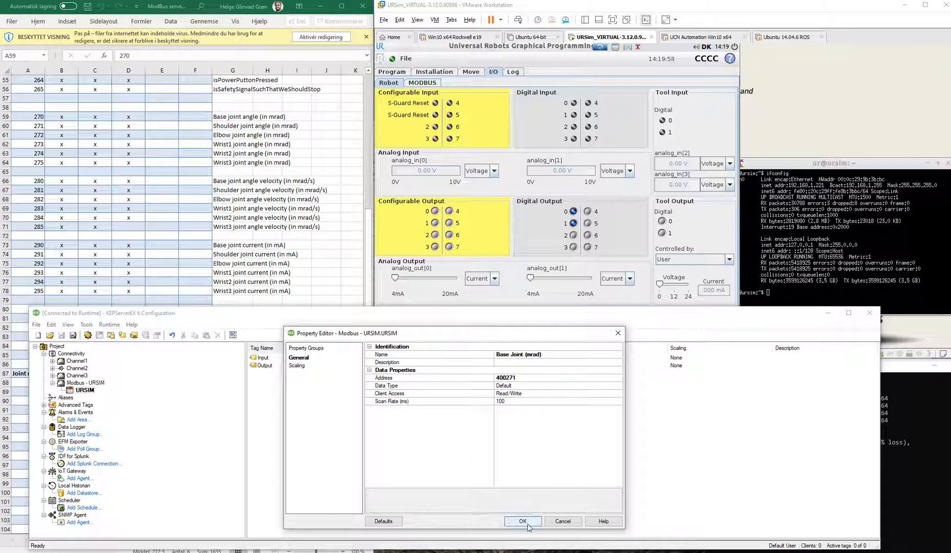
click(536, 393)
click(618, 393)
click(512, 401)
click(522, 520)
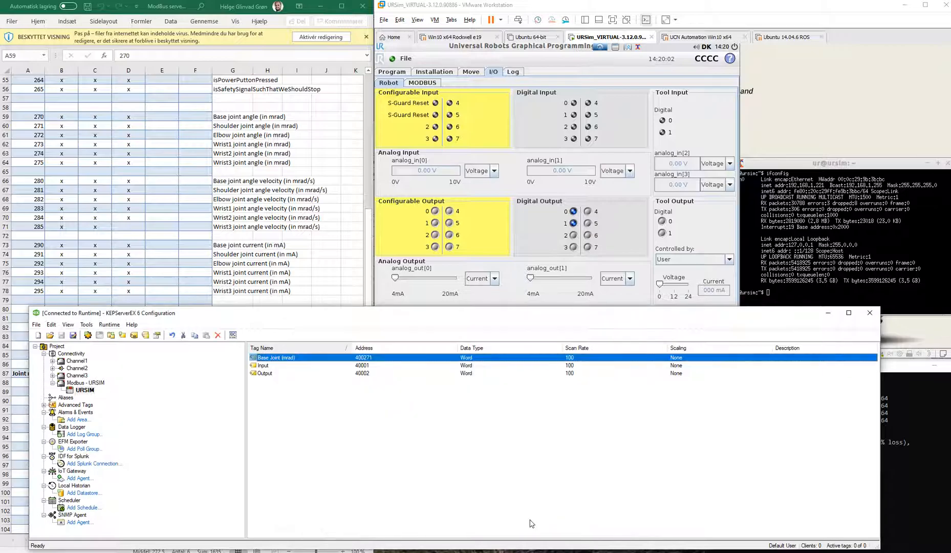
Rename the base joint tag as "1 Base Joint (mrad)".
click(374, 420)
double_click(290, 362)
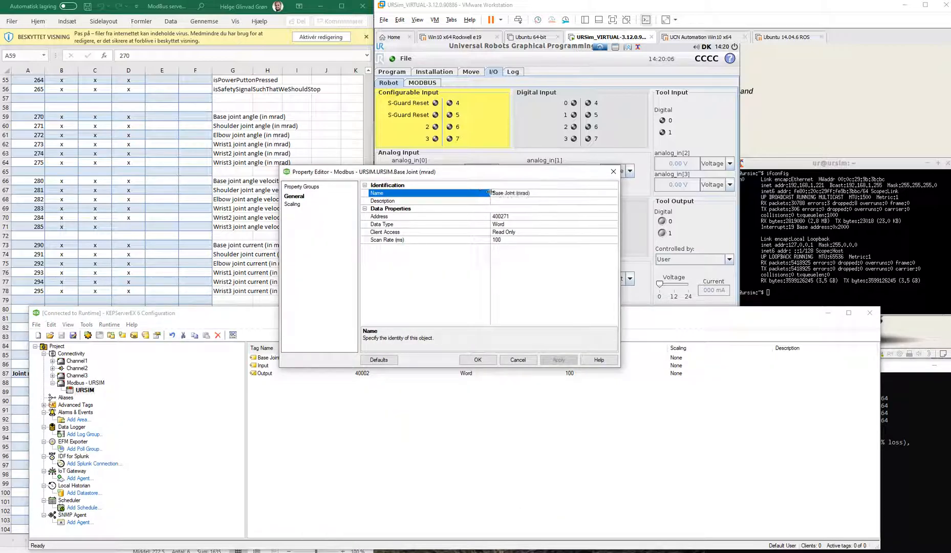
click(492, 193)
text(1)
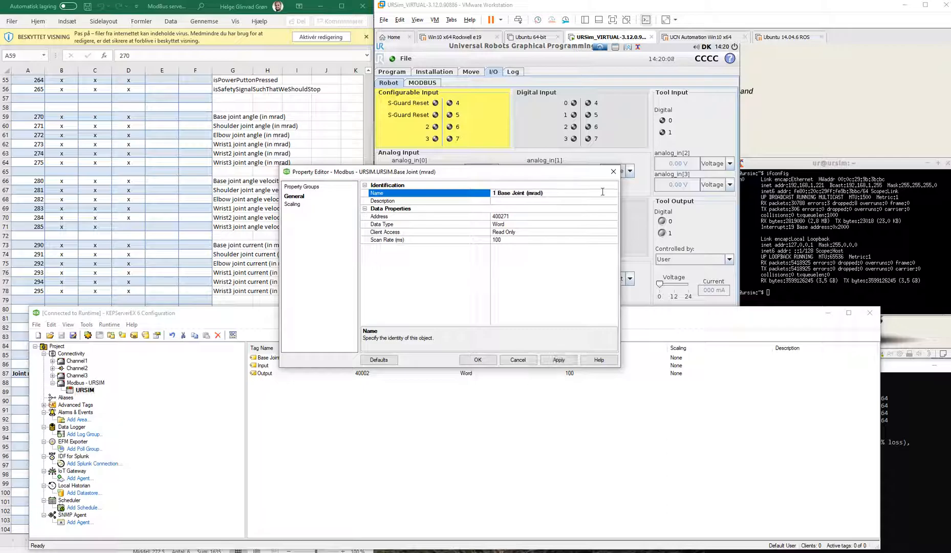
click(492, 358)
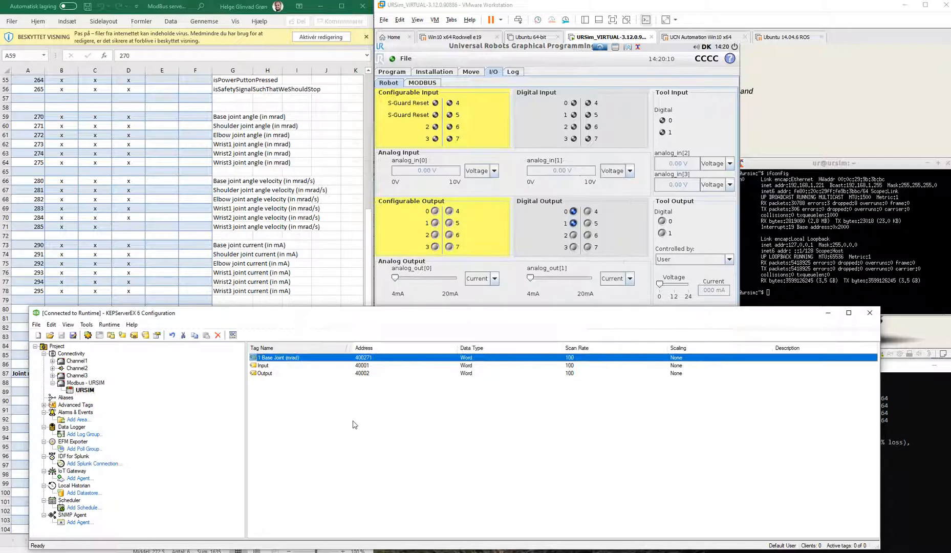
Add a URSIM tag named "2 Shoulder joint (mrad)" with address 40272 and Read Only client access.
click(358, 426)
text(2 Shou)
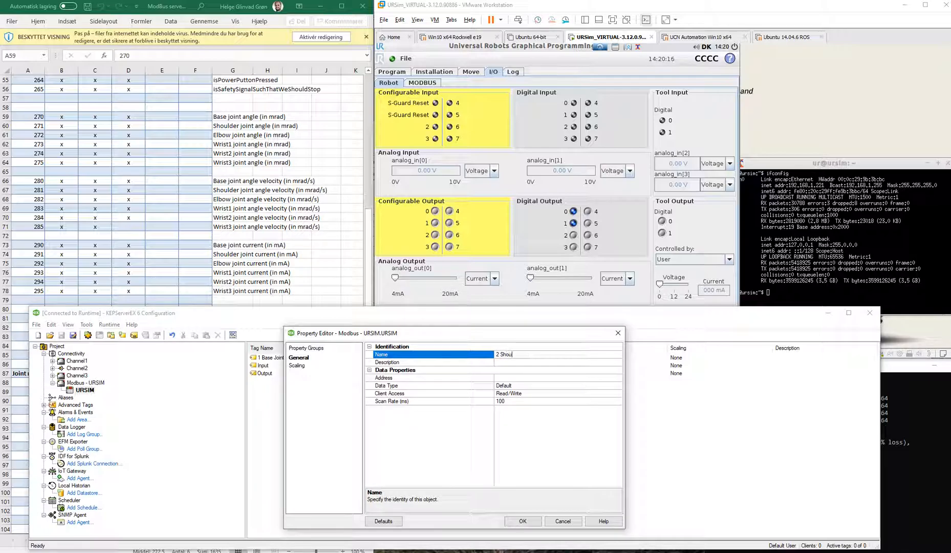
text(lder joint (mrad)
click(541, 378)
text(40272)
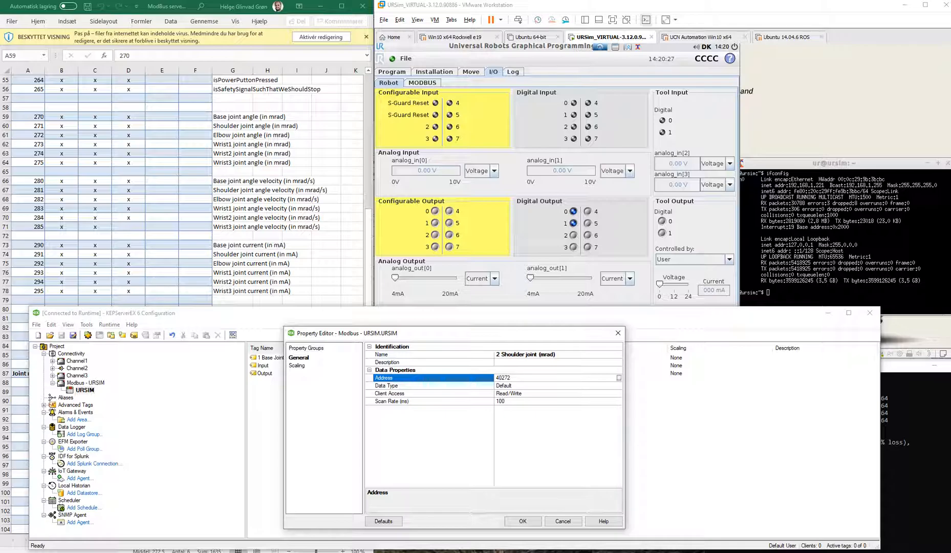
click(512, 394)
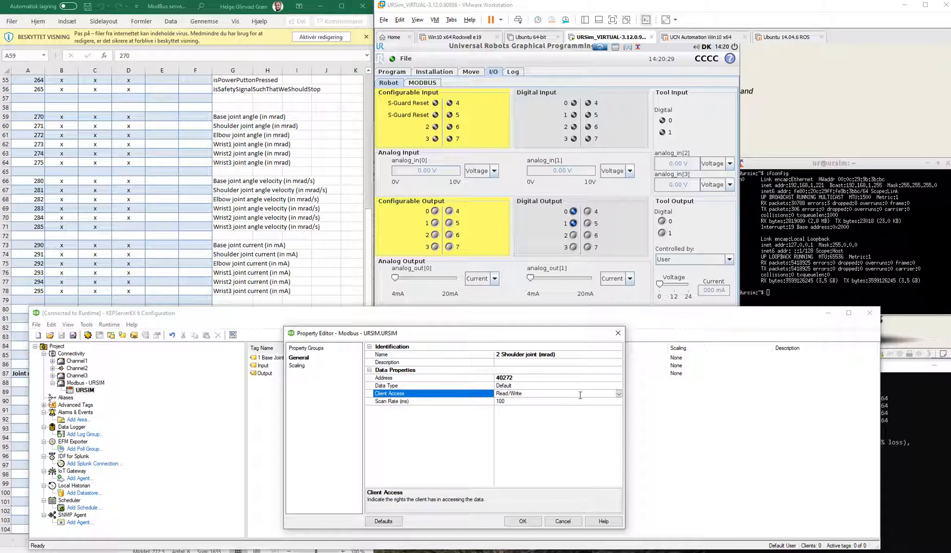
click(619, 394)
click(607, 409)
click(532, 521)
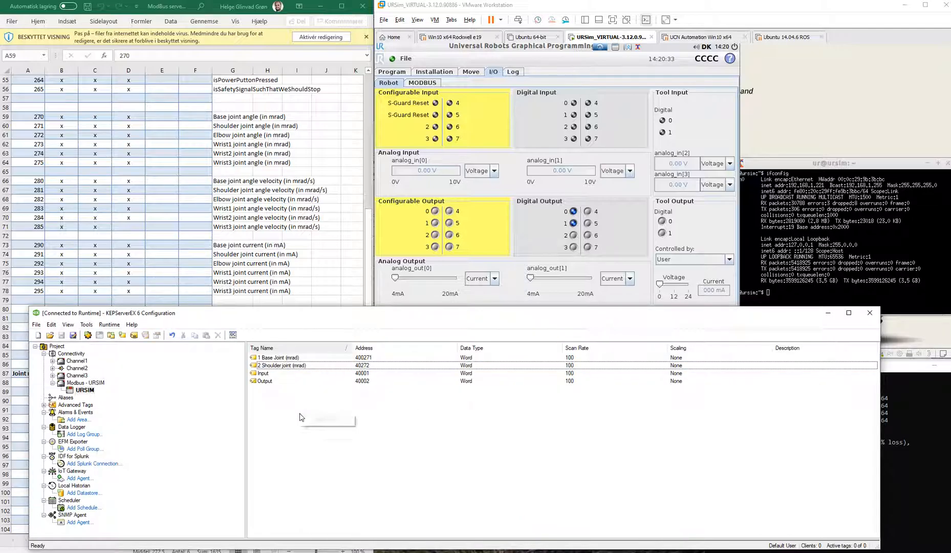
Add a URSIM tag named "3 Elbow (mrad)" with address 40273, keeping the default data type and client access.
click(310, 418)
text(3)
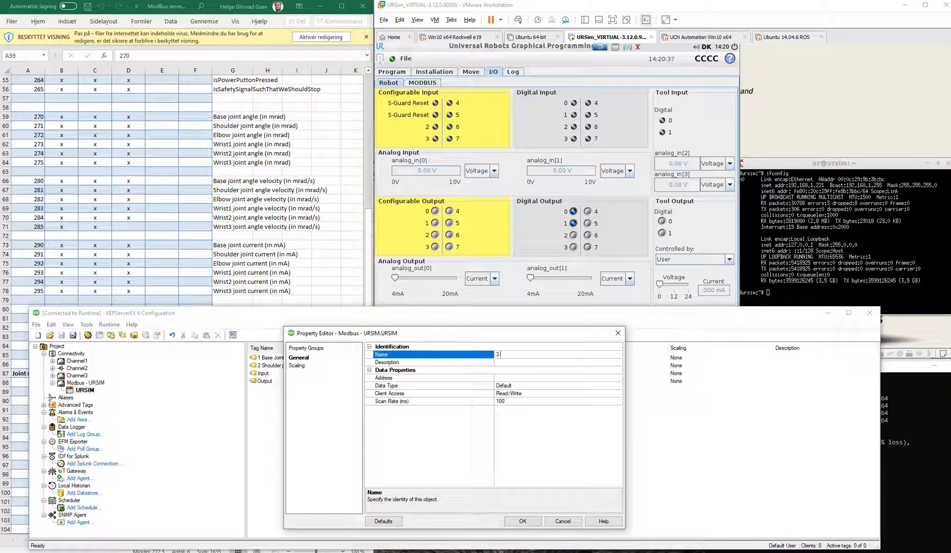
text( Elbow)
key(shift+Left)
key(shift+Left)
click(565, 377)
text(4)
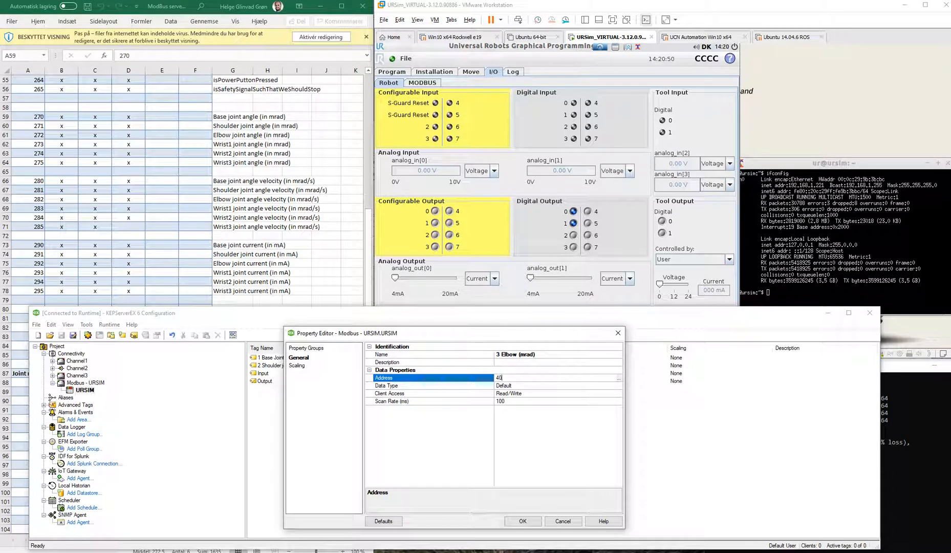
text(0273)
key(Return)
Add a URSIM tag named "4 wrist (mrad)" with address 40274.
click(448, 455)
click(448, 455)
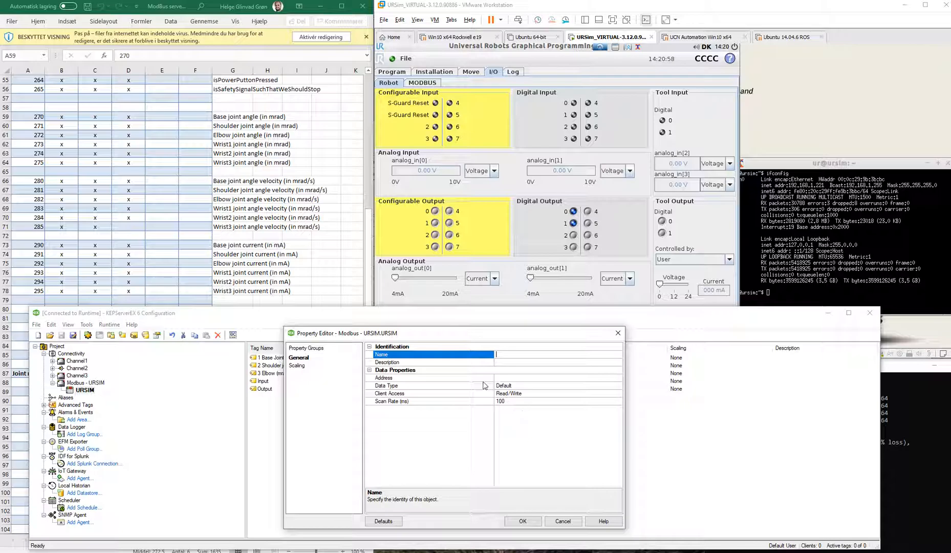
text(4 wrist (mrad))
key(Return)
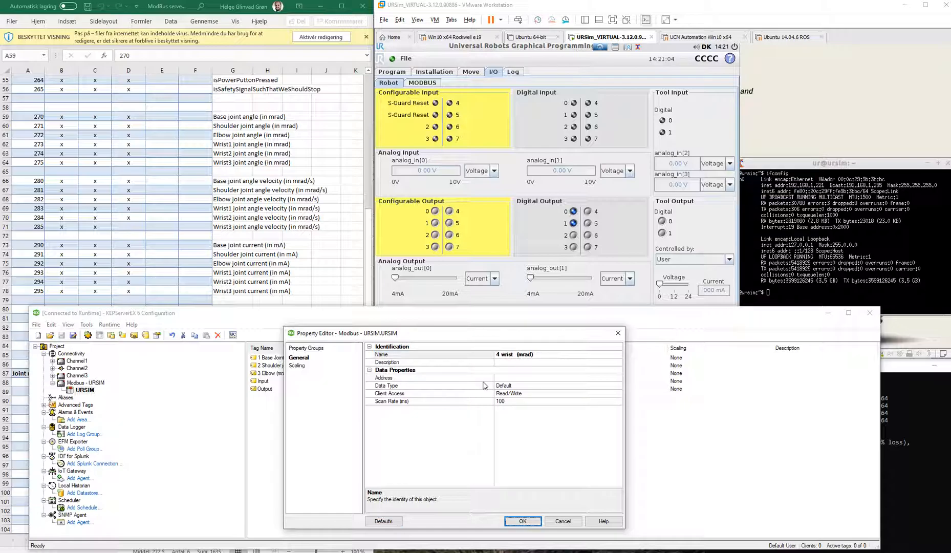
click(523, 378)
text(40)
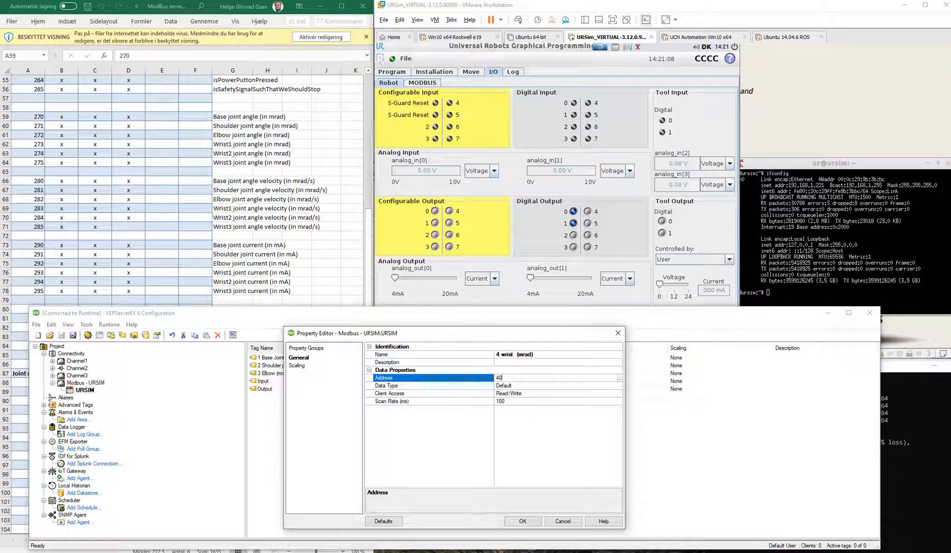
key(Return)
key(Return)
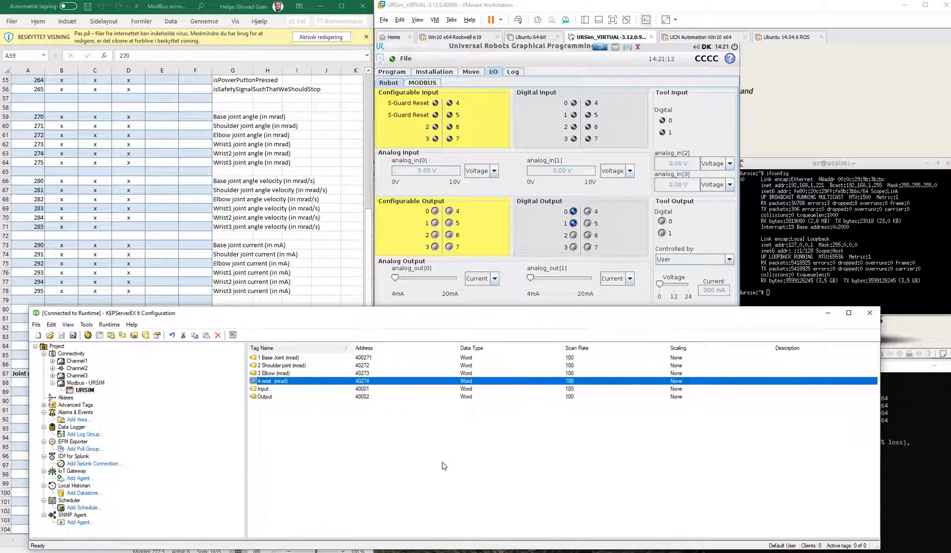
Add a URSIM tag named "5 wrist (mrad)" with address 40275.
right_click(443, 464)
click(480, 469)
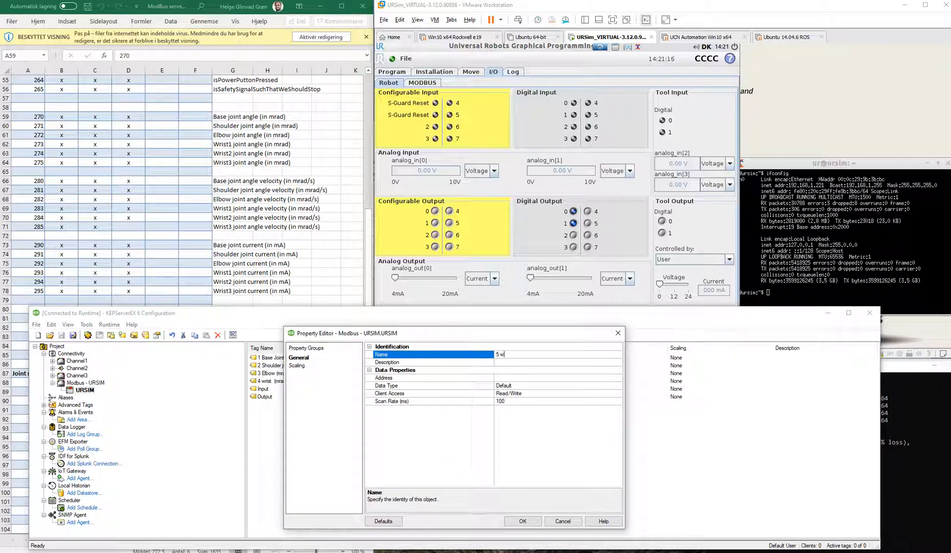
key(Return)
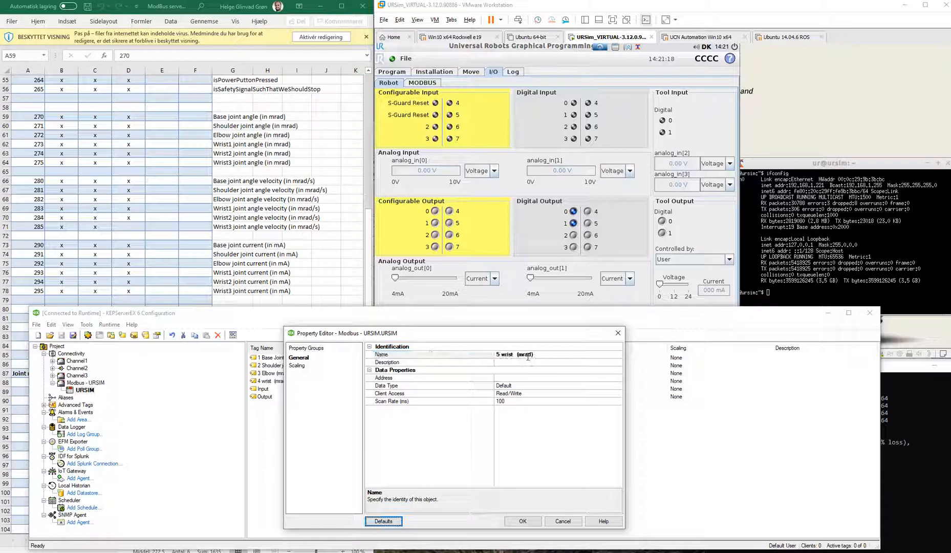
click(517, 377)
text(40275)
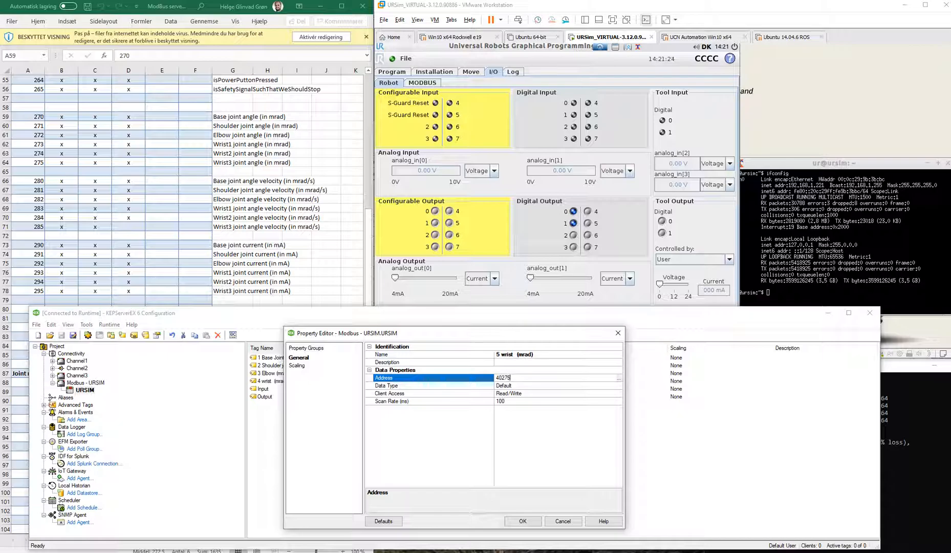
click(535, 521)
Add a URSIM tag named "6 wrist (mrad)" with address 40276.
right_click(564, 439)
click(590, 445)
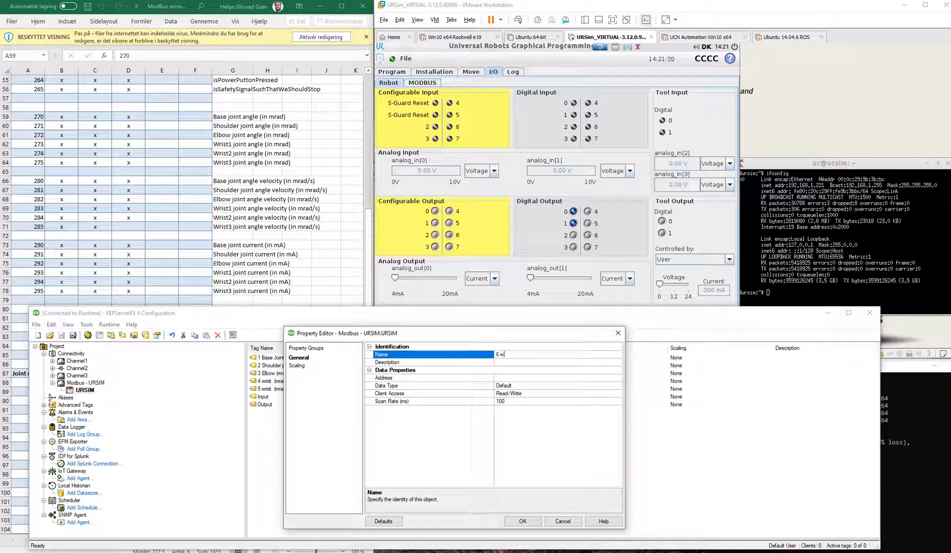
text(6 wrist  (mrad))
click(511, 378)
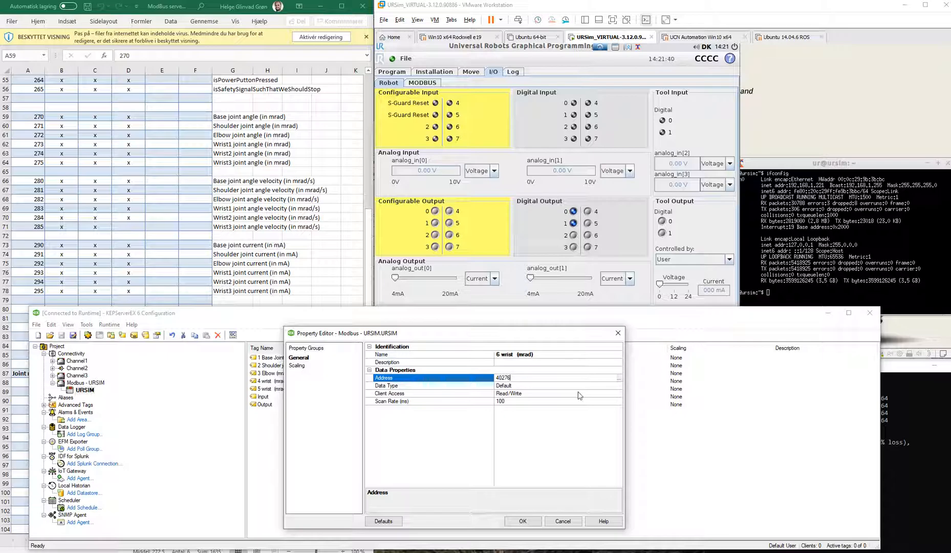
click(513, 520)
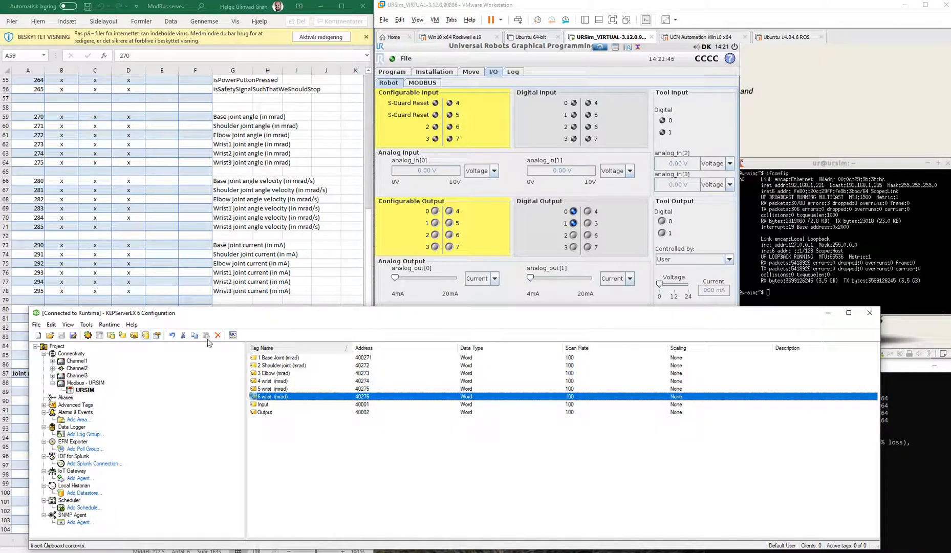
Disconnect the configuration from the runtime, then reconnect and update the runtime with the loaded project.
click(114, 327)
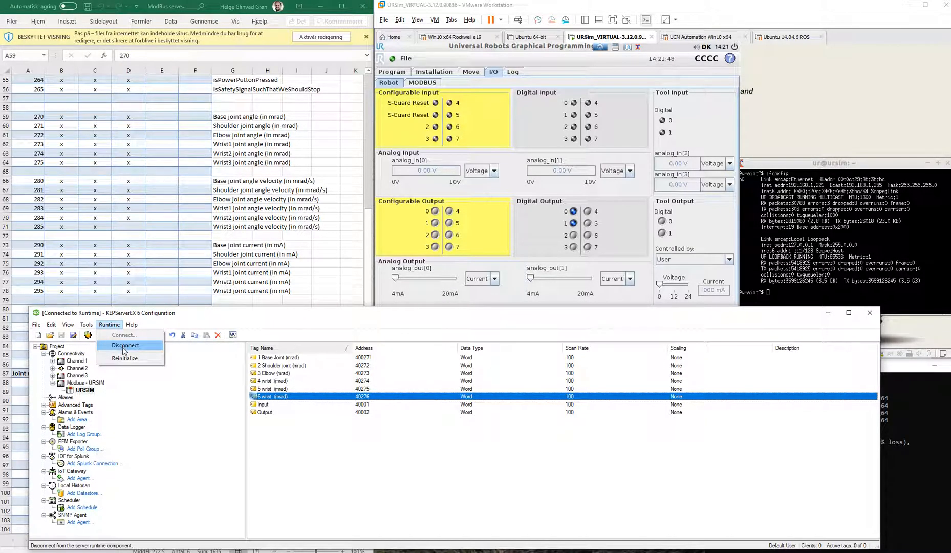
click(125, 346)
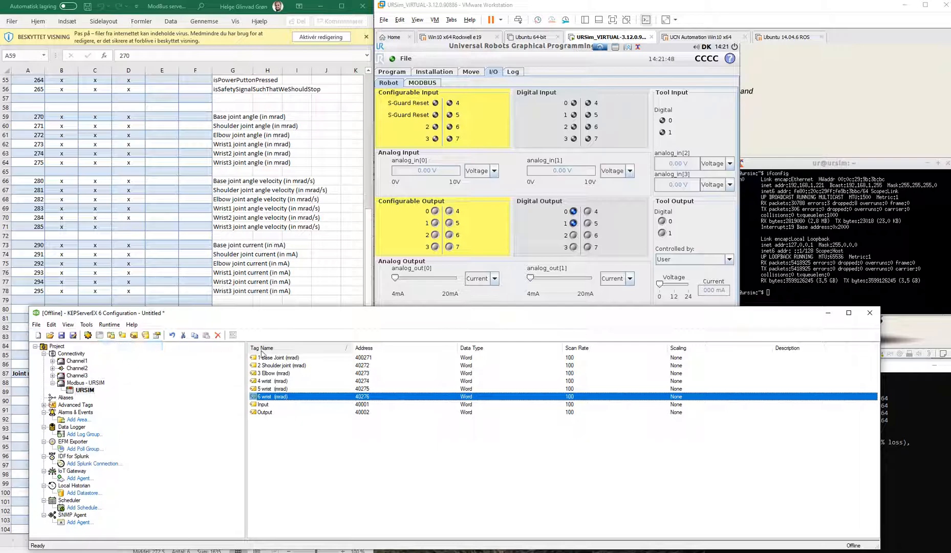
click(111, 326)
click(123, 335)
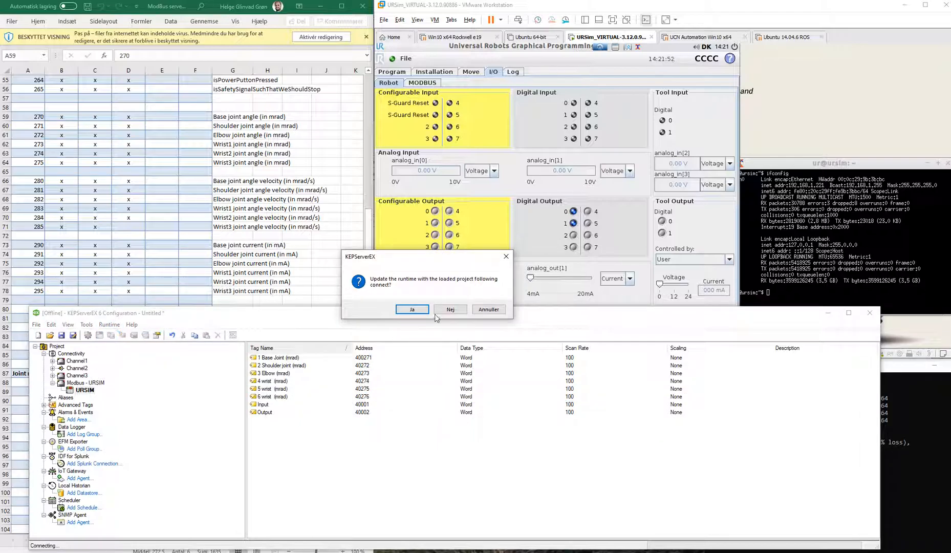
click(412, 309)
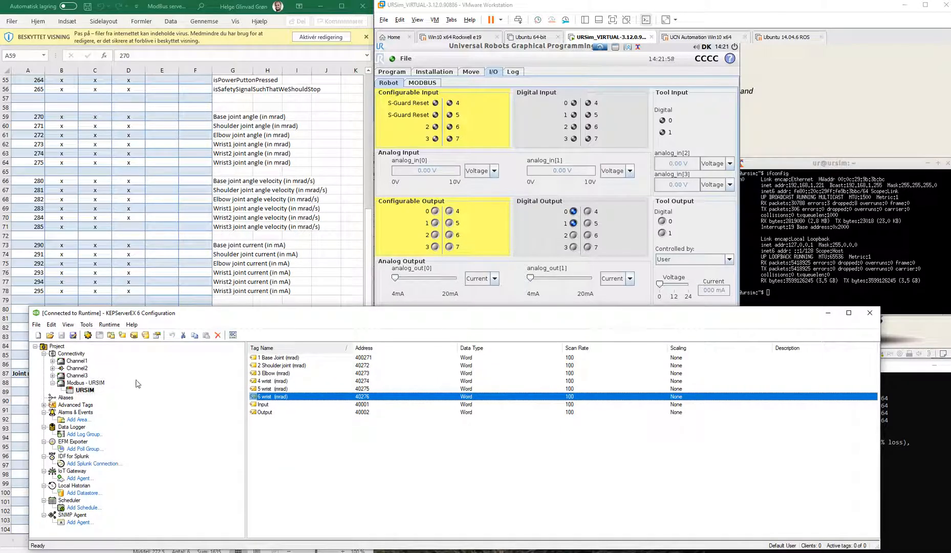
click(384, 451)
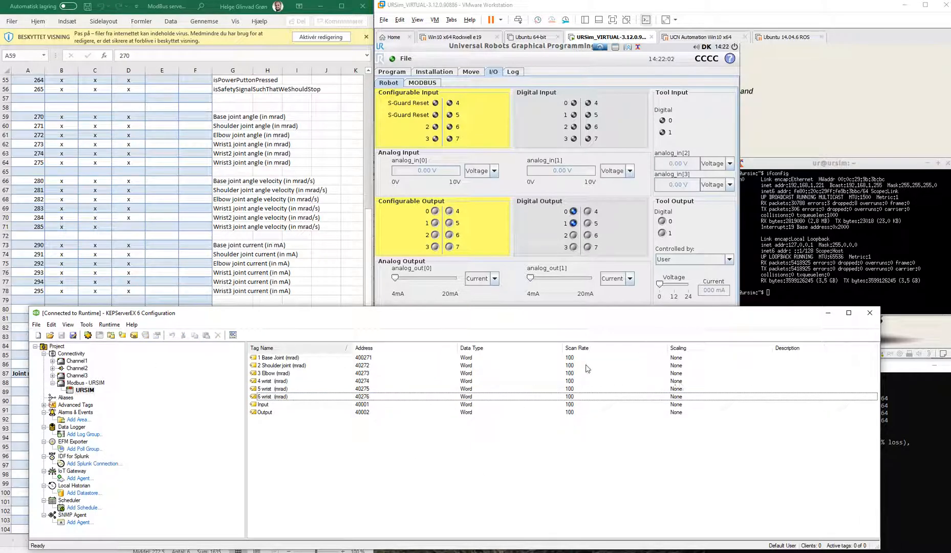
Launch OPC Quick Client and place its window above the KEPServerEX configuration so the tag list stays uncovered.
click(110, 324)
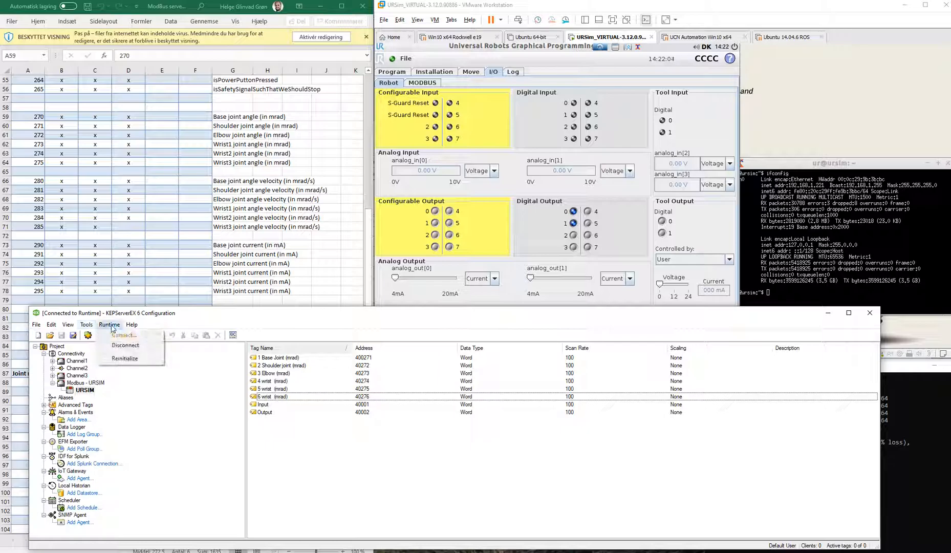
mouse_move(87, 325)
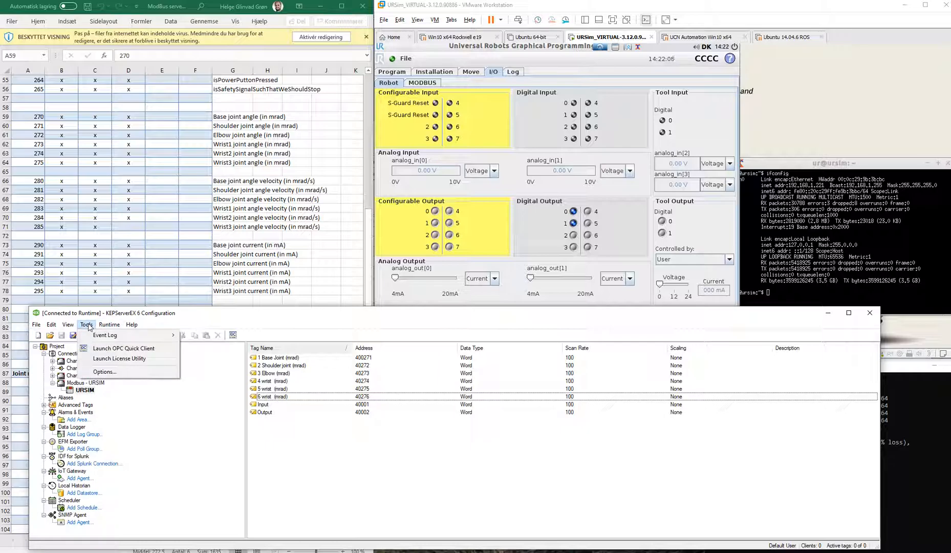
click(110, 349)
drag(604, 410, 369, 127)
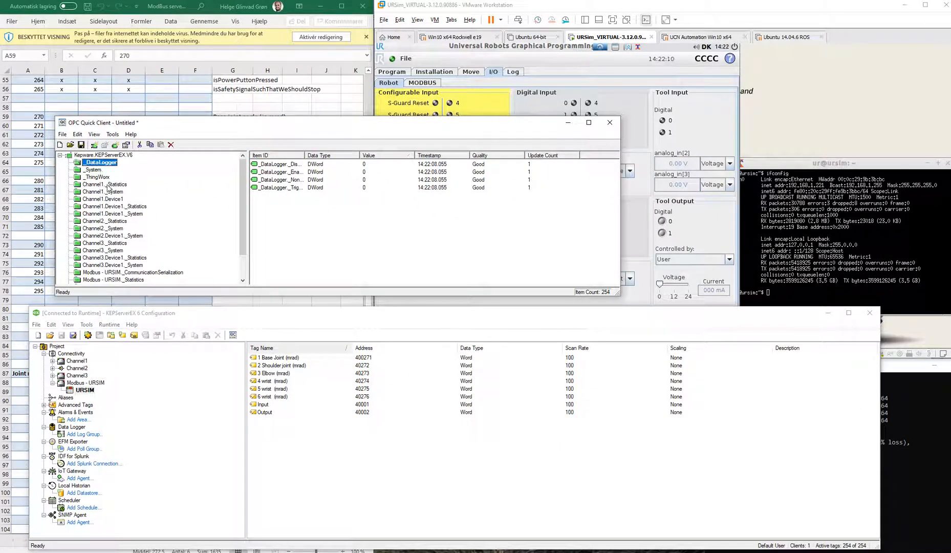
Show the live values of the Modbus - URSIM.URSIM group with the full item IDs readable and sorted by Item ID.
scroll(108, 190, down, 2)
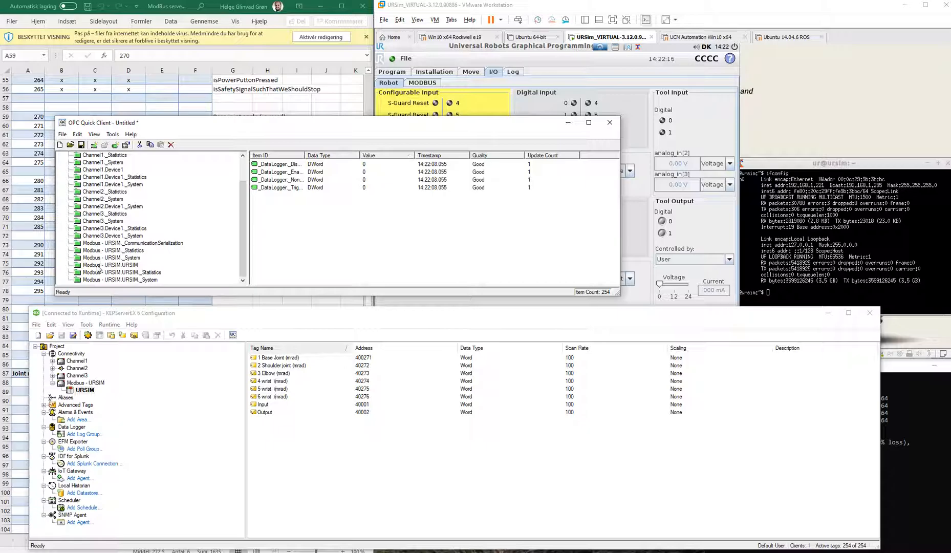
click(82, 266)
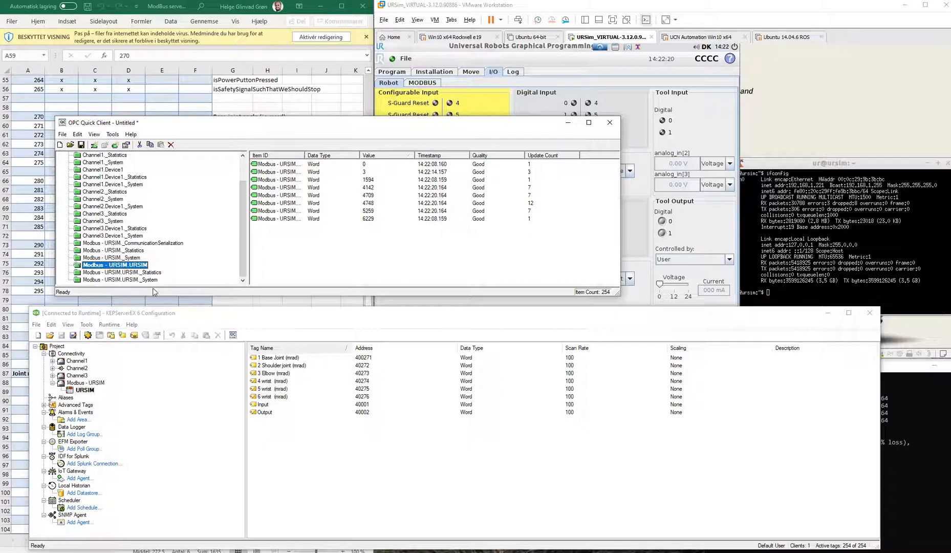
click(491, 247)
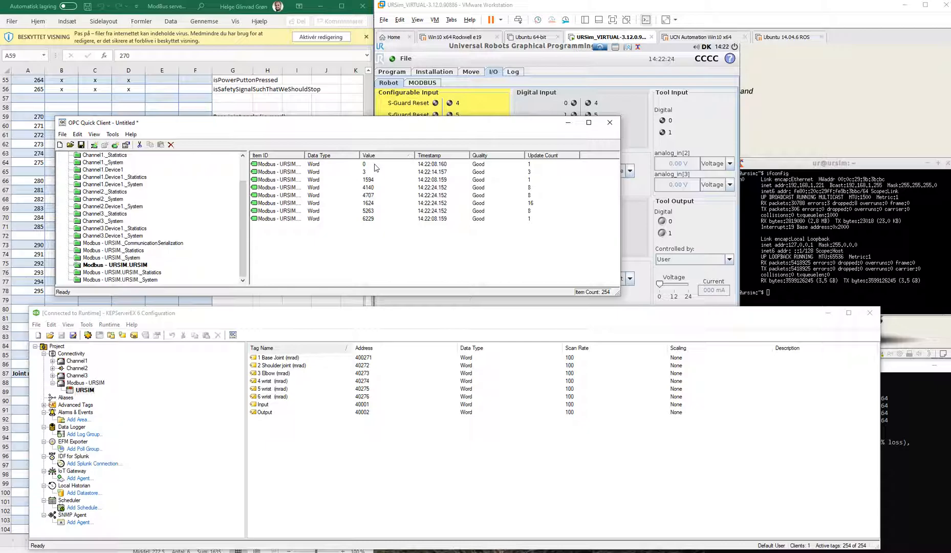
drag(306, 155, 386, 155)
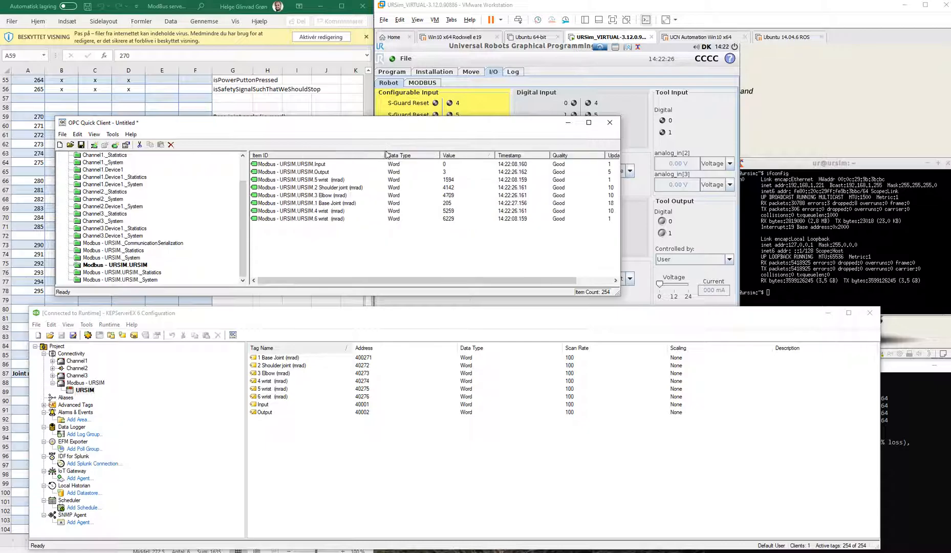
click(321, 156)
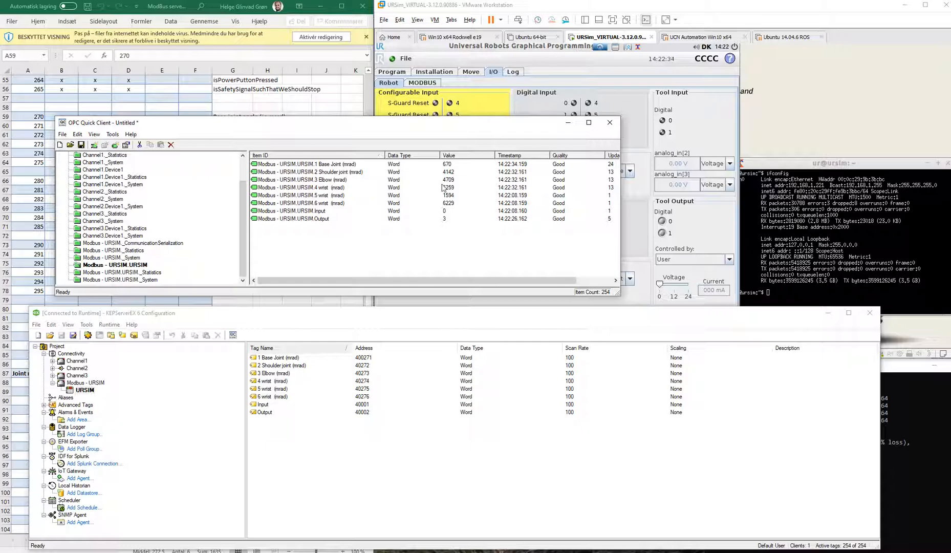
Show the running robot program's graphics in URSim and place OPC Quick Client below it to compare joint values with the motion.
click(596, 59)
click(434, 72)
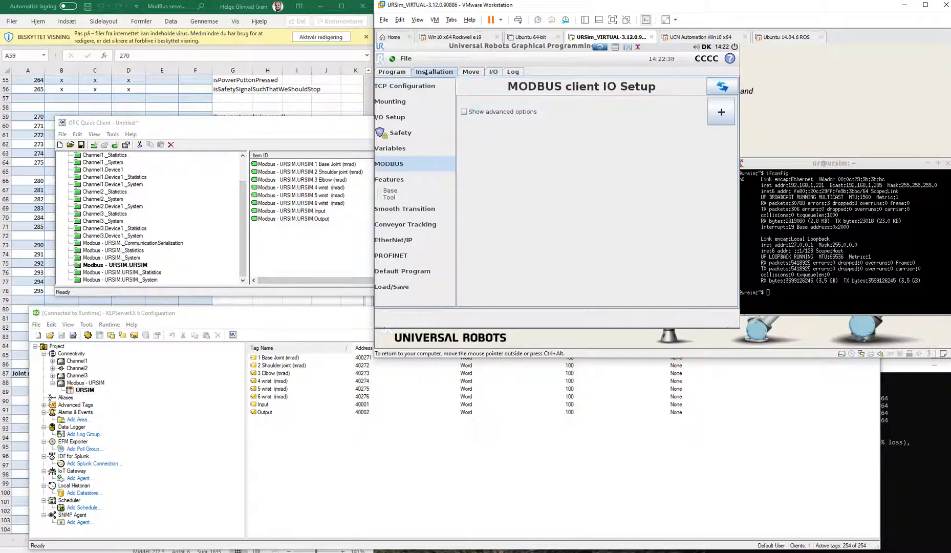
click(392, 71)
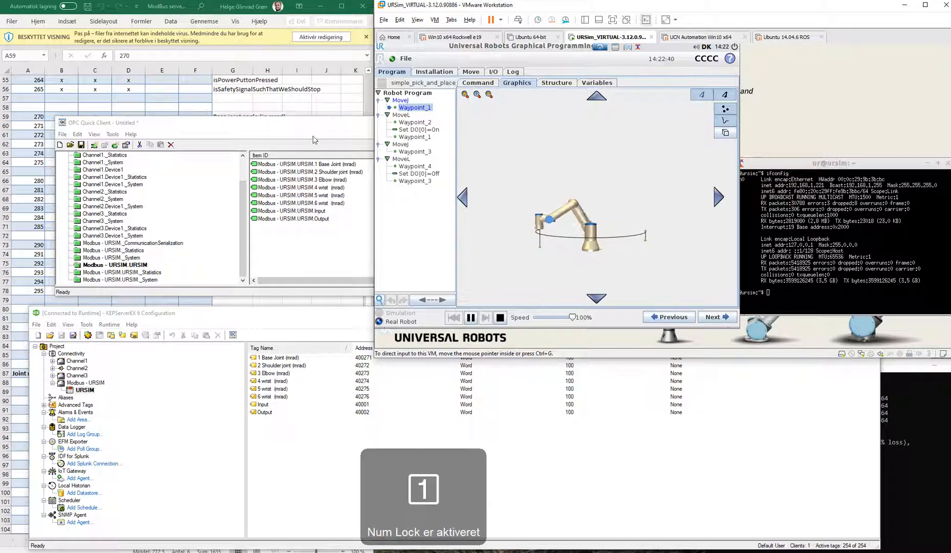
click(310, 138)
drag(329, 123, 510, 353)
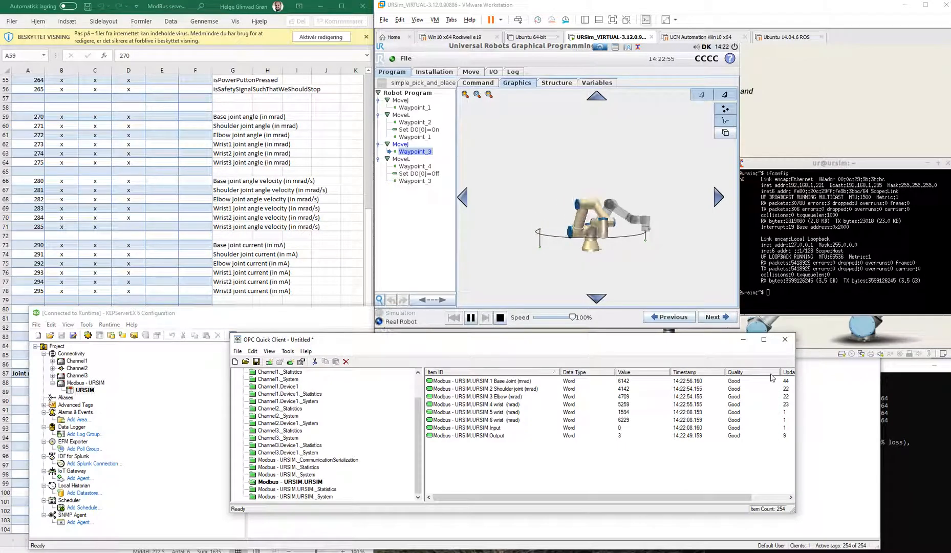
Widen OPC Quick Client to reveal the Update Count column and show URSim's robot I/O for comparing digital outputs with the Output tag.
drag(795, 402, 916, 407)
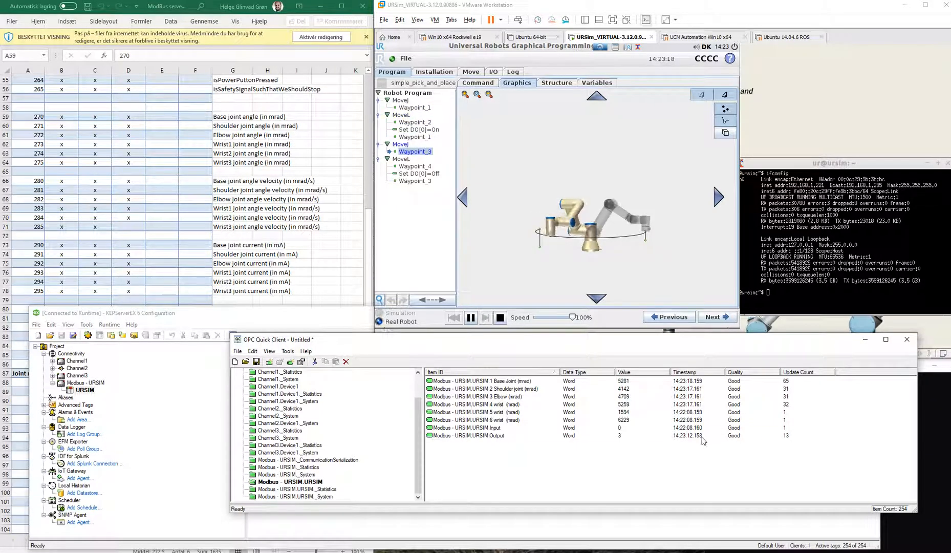
click(702, 436)
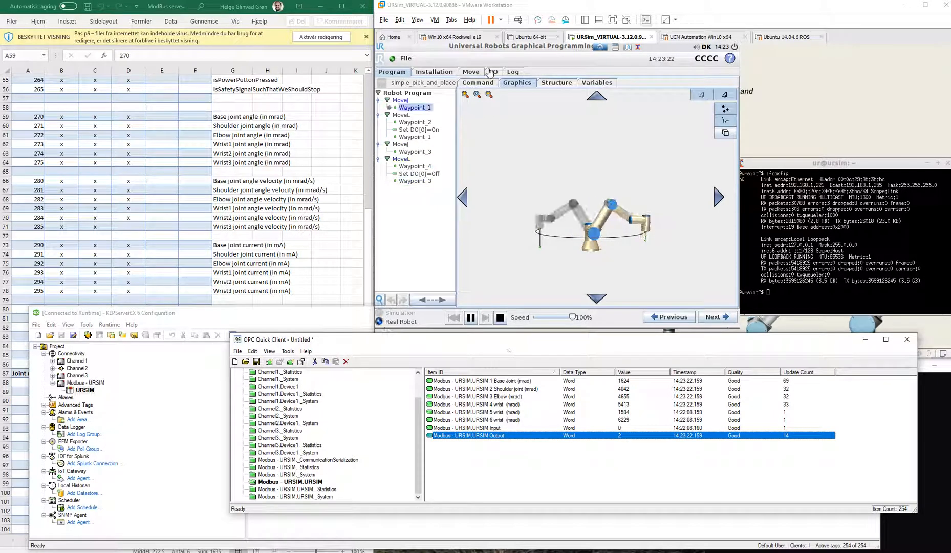
click(491, 71)
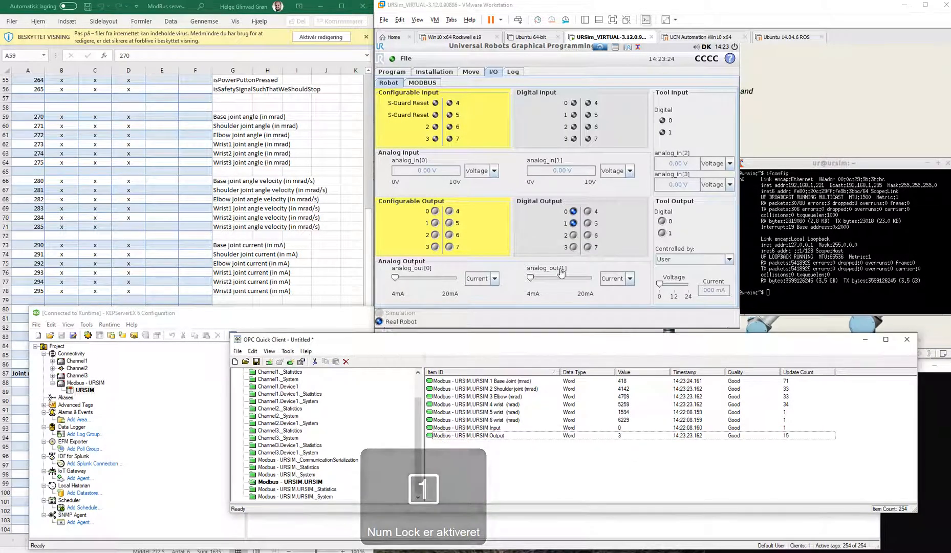
click(574, 233)
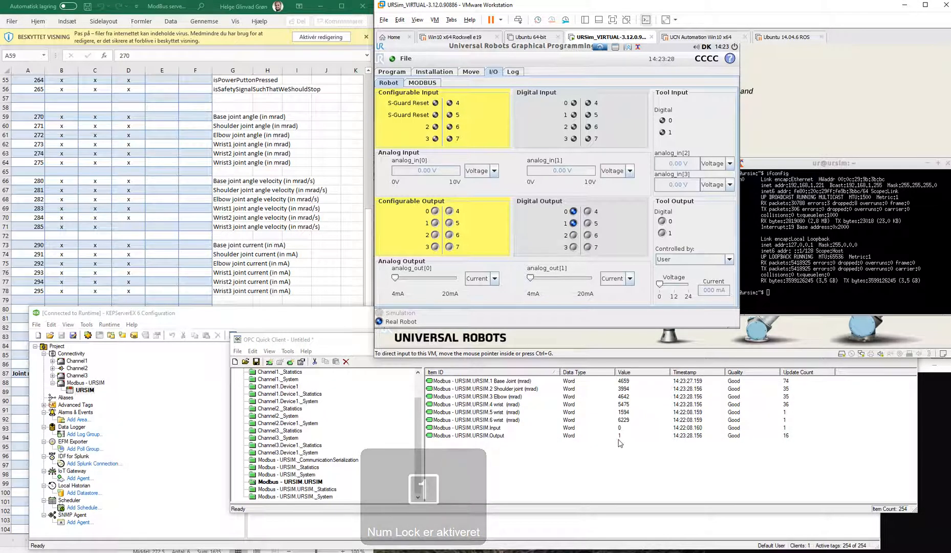
Write the value 9 to the Modbus - URSIM.URSIM.Output tag with an Asynchronous 2.0 Write.
click(523, 436)
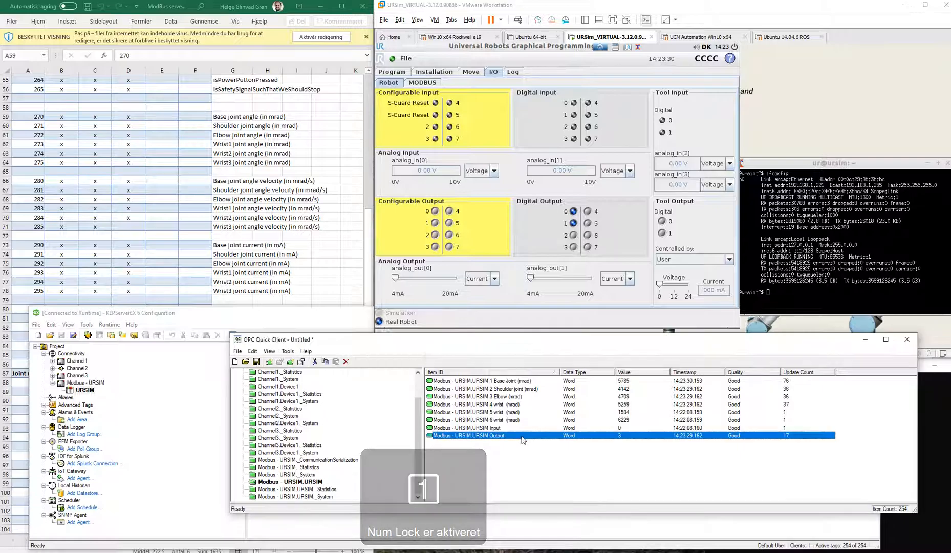
right_click(521, 436)
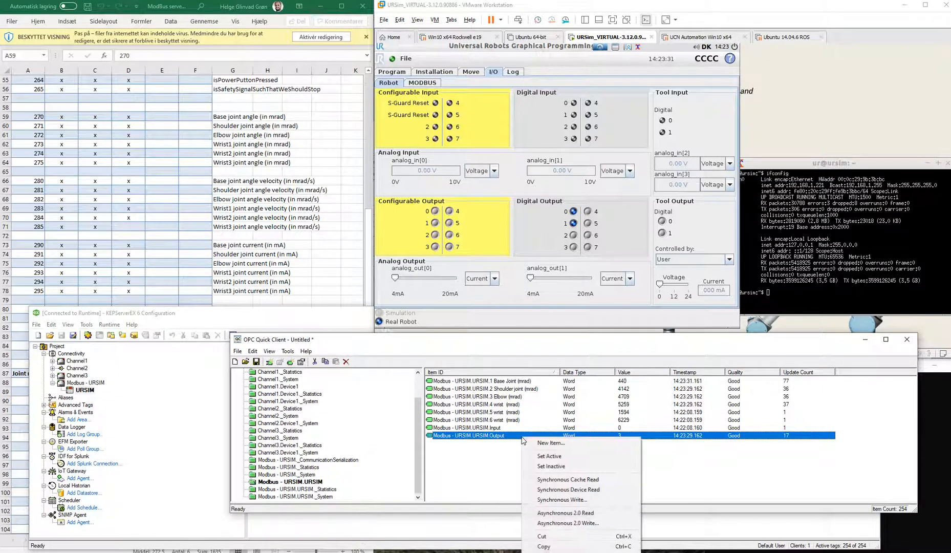
click(594, 523)
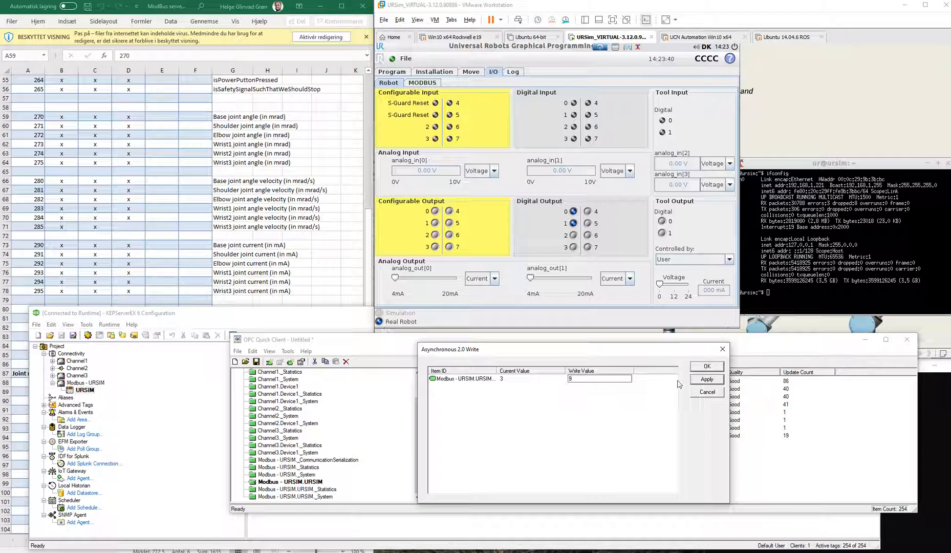
click(706, 379)
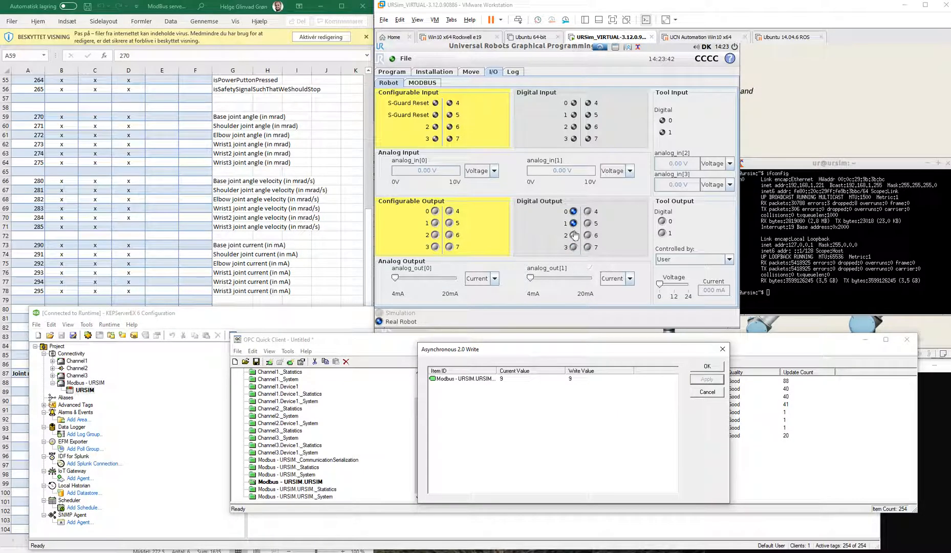
Move the Asynchronous 2.0 Write dialog clear of the live item values and write 12 to the Output tag.
drag(614, 354, 319, 323)
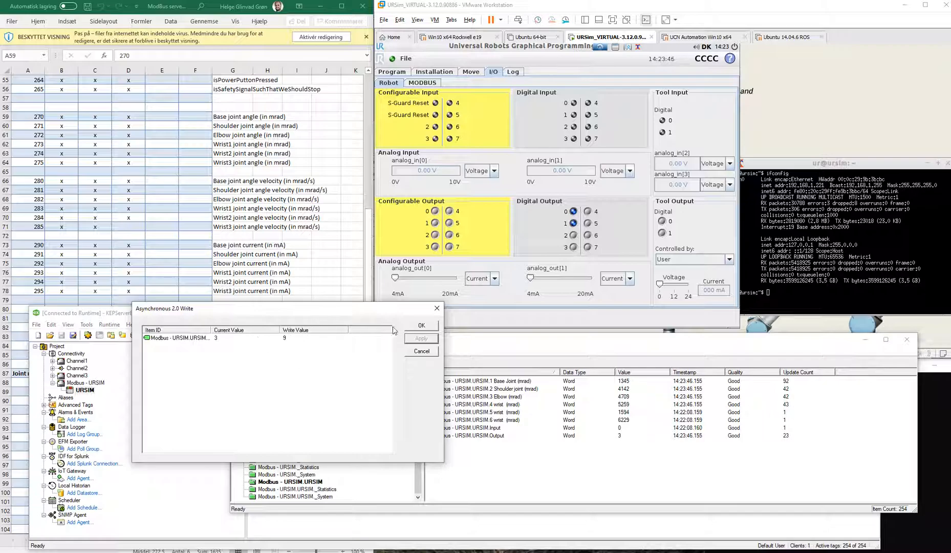
click(302, 338)
text(12)
click(430, 338)
key(alt+Tab)
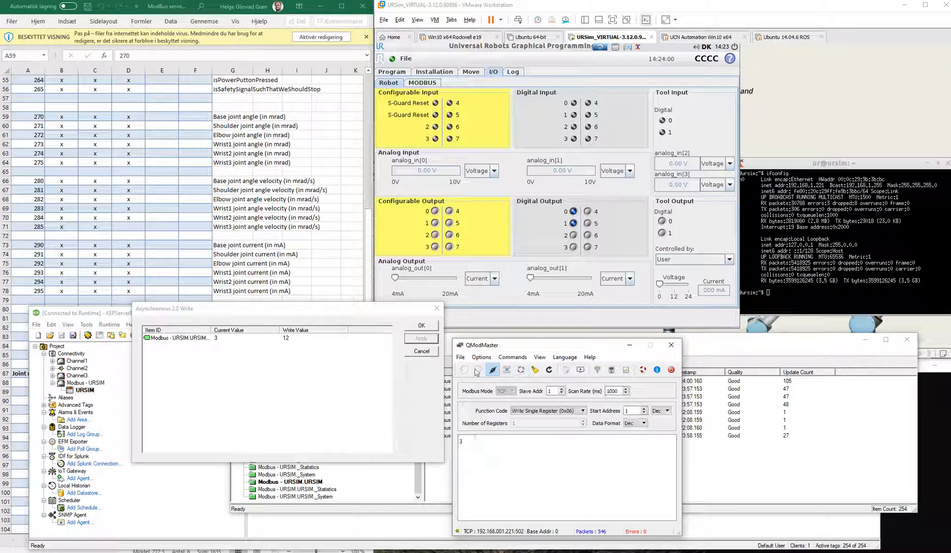
click(630, 345)
Reapply the write value 12 to the Output tag and close the Asynchronous 2.0 Write dialog.
click(302, 337)
click(417, 340)
click(294, 339)
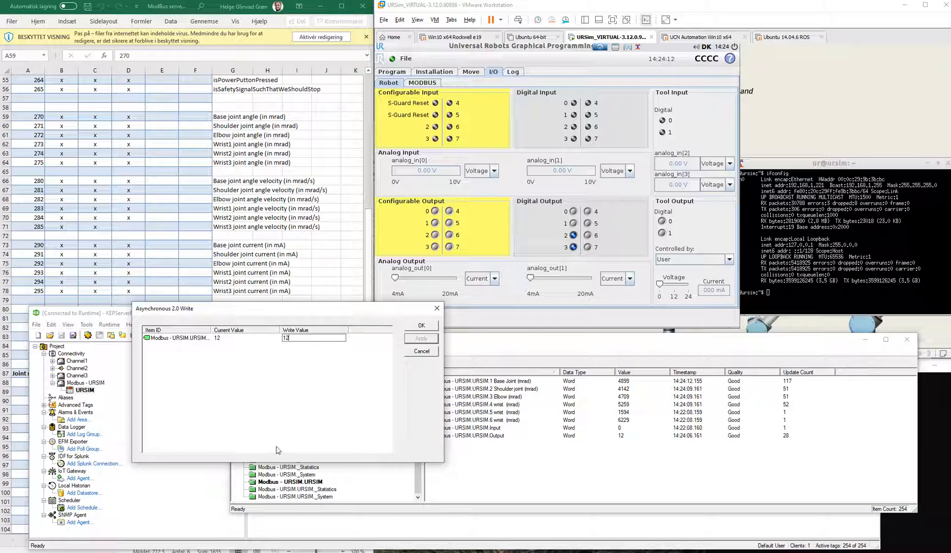
click(573, 211)
click(422, 327)
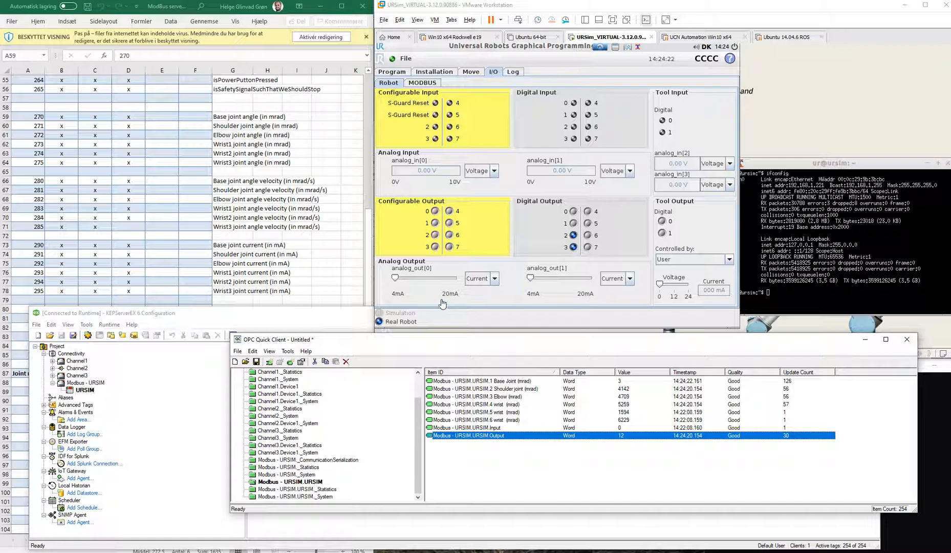
Close OPC Quick Client without saving its session and bring the KEPServerEX configuration to the front.
click(905, 339)
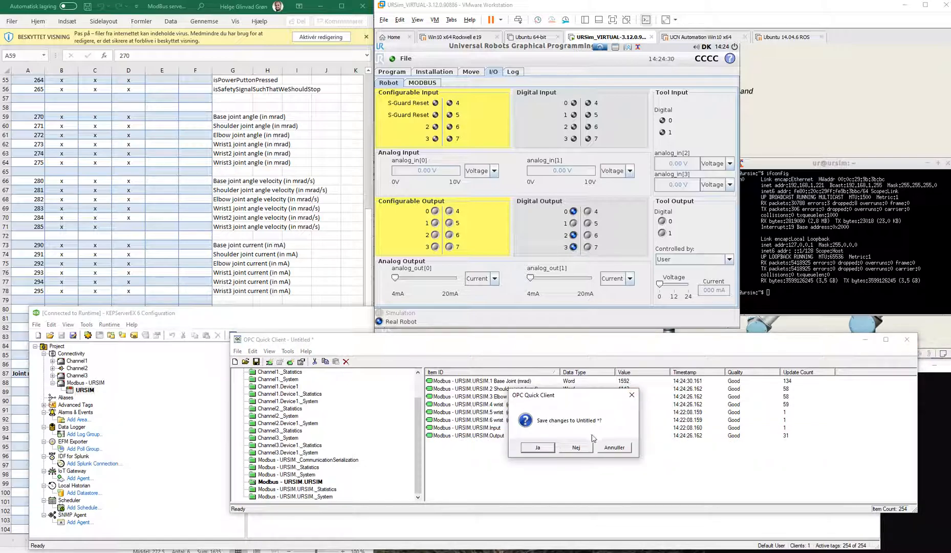
click(575, 447)
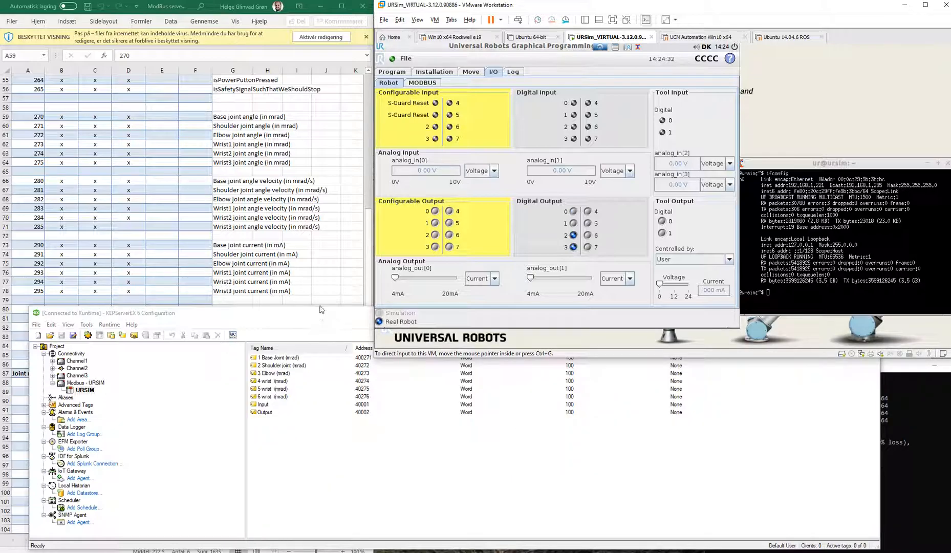
click(435, 396)
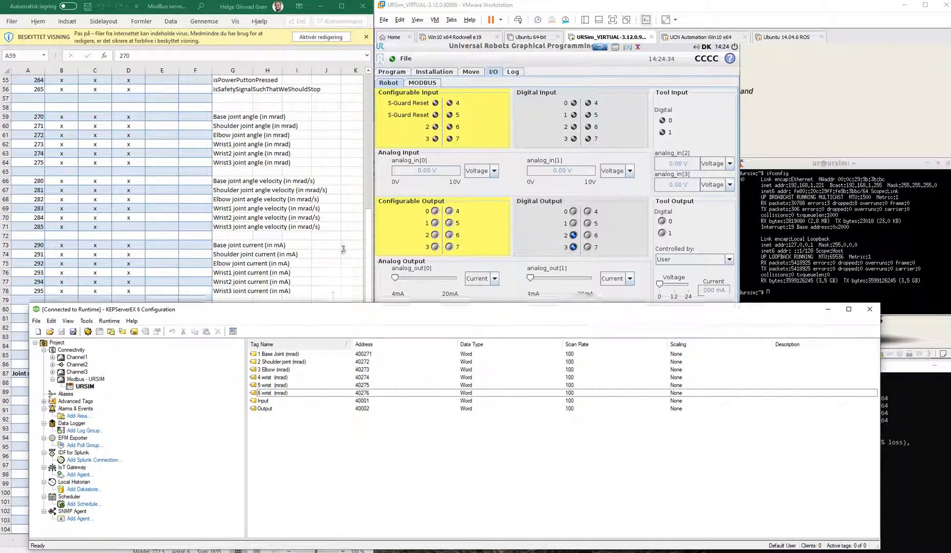
Enlarge the KEPServerEX configuration window to examine the runtime event log, and shrink it back to the tag list.
drag(333, 297, 333, 76)
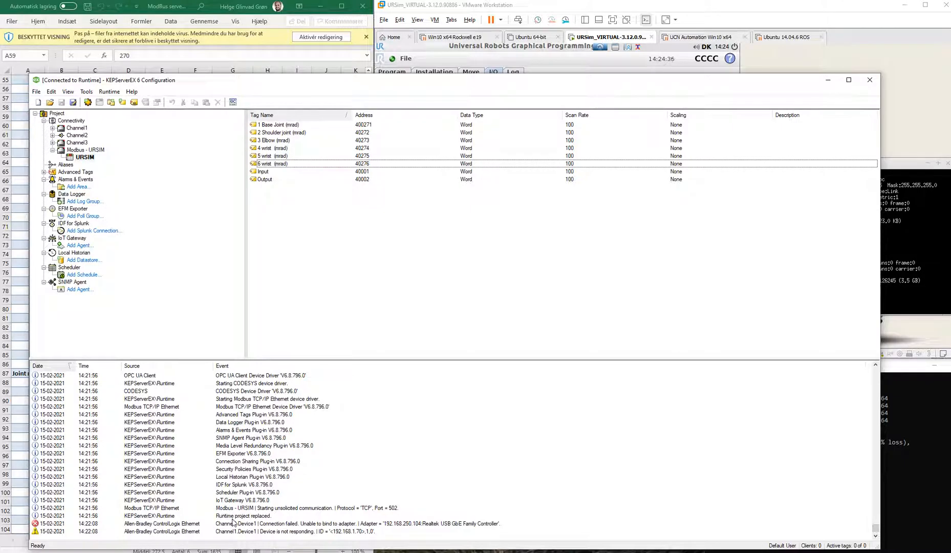
click(331, 452)
click(443, 417)
click(345, 317)
drag(282, 75, 283, 278)
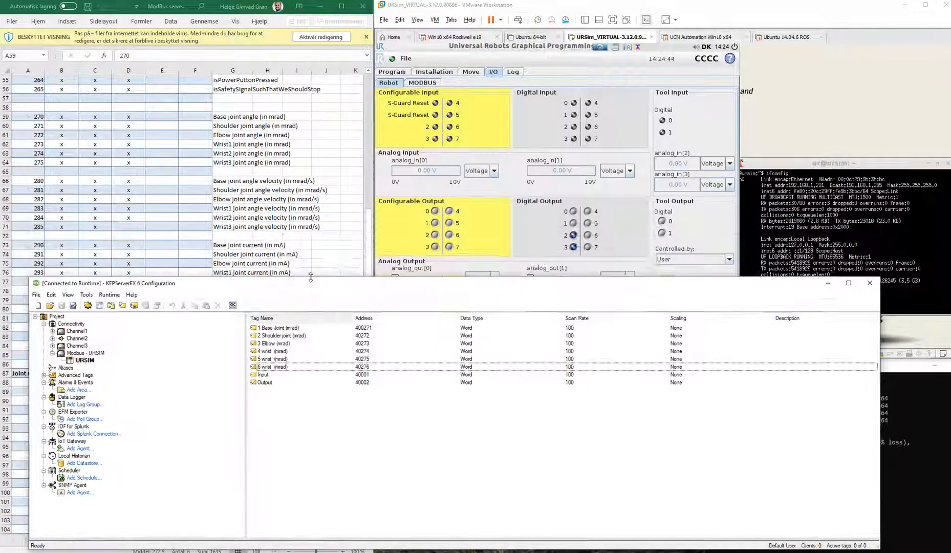